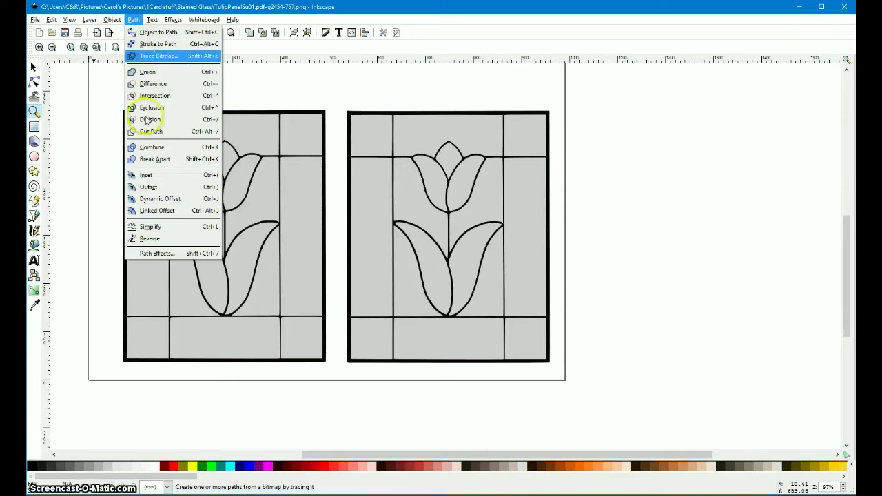
Step: Dismiss the Path menu without applying any operation
left_click(153, 174)
Step: Zoom in and inset the top-left pane of the left tulip panel
left_click(167, 139)
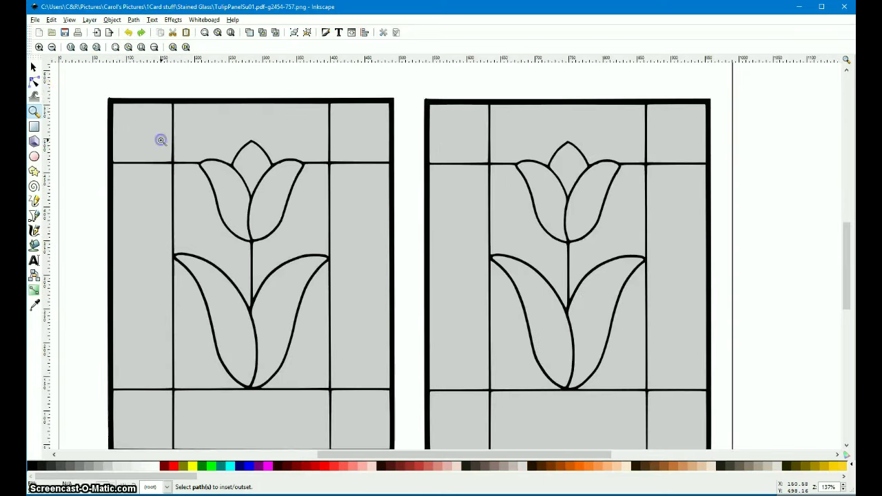
left_click(33, 67)
left_click(153, 137)
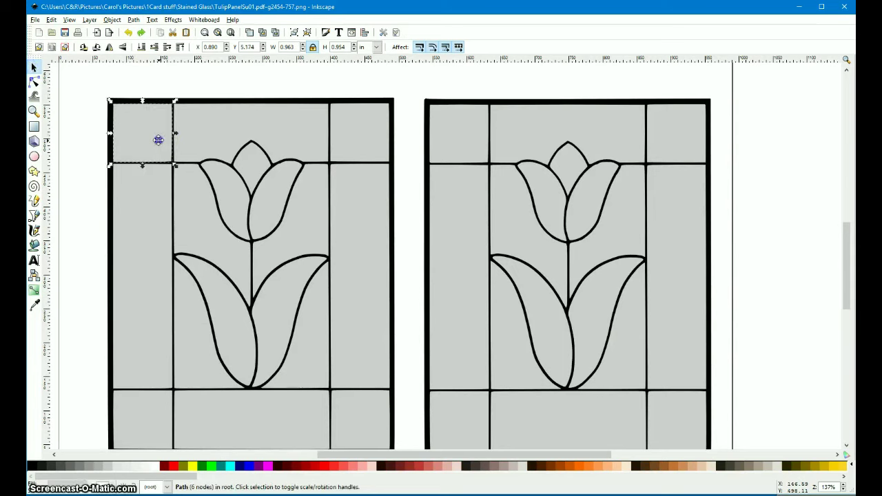
left_click(133, 19)
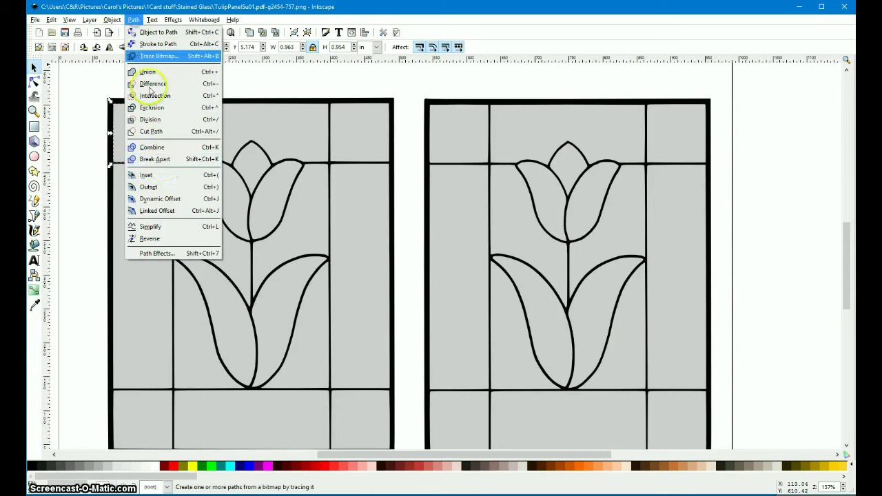
left_click(163, 173)
Step: Inset the top-middle and top-right panes, then select the left panel's remaining panes
left_click(226, 132)
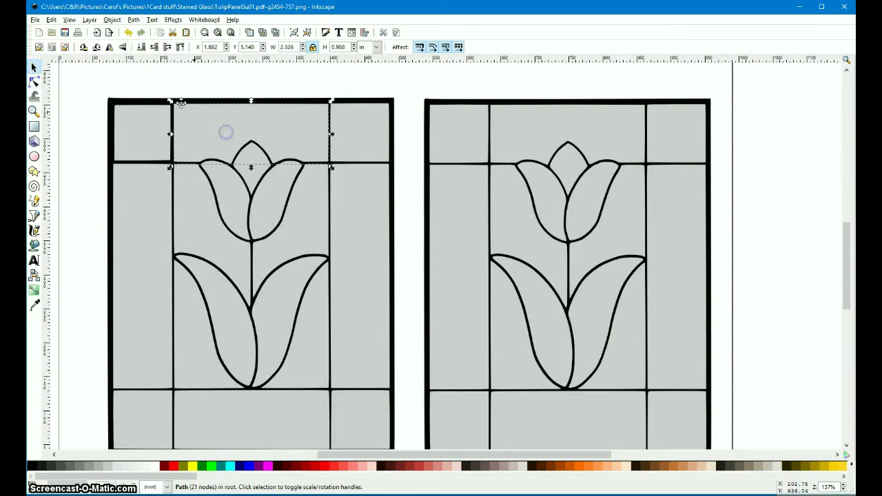
left_click(133, 20)
left_click(146, 174)
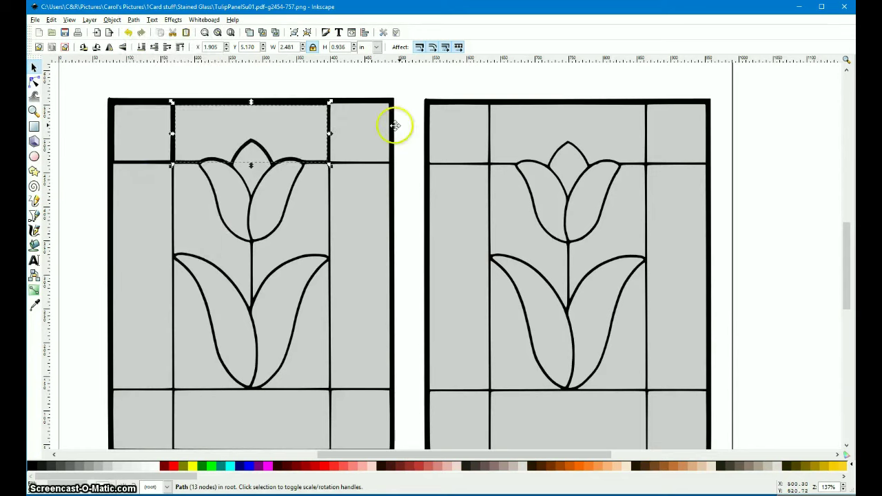
left_click(379, 128)
left_click(135, 20)
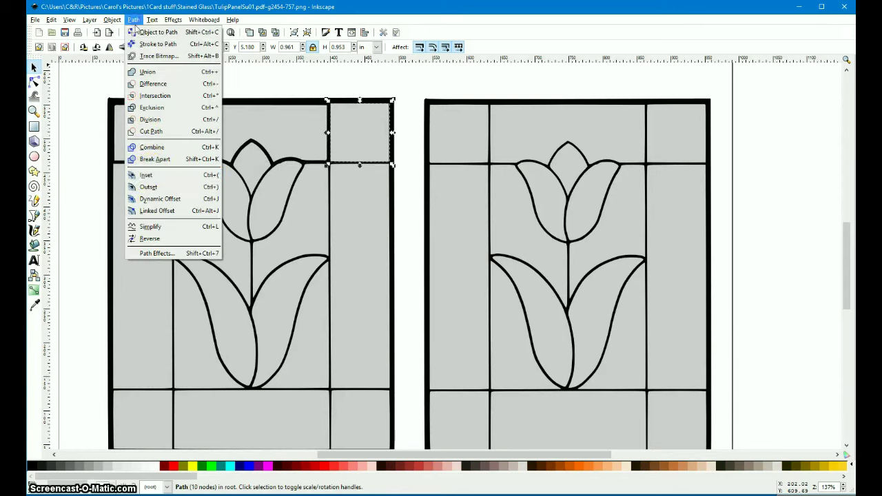
left_click(149, 172)
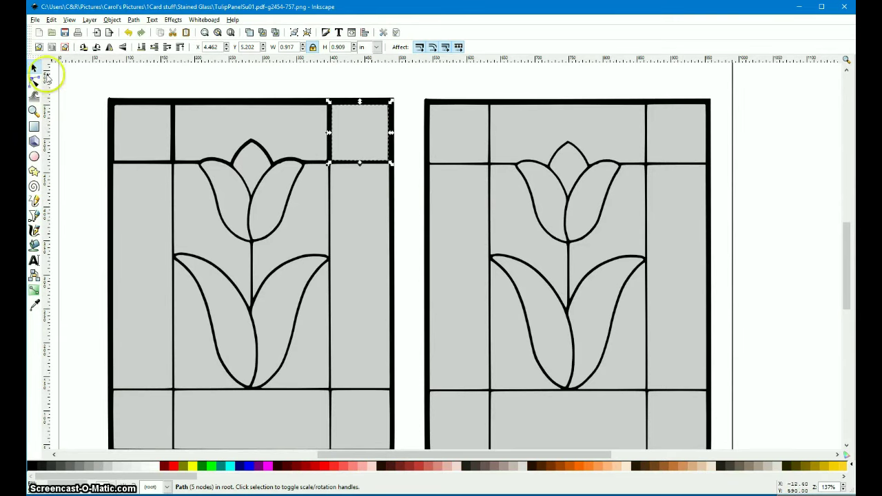
left_click_drag(87, 155, 408, 401)
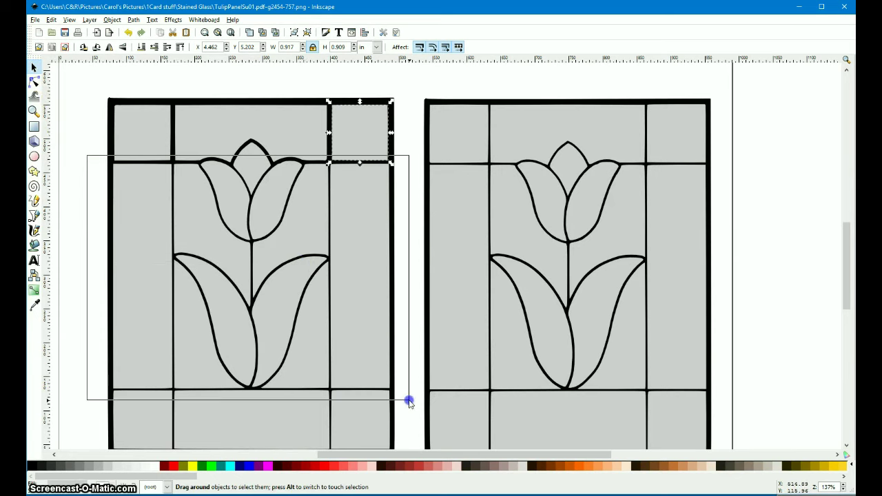
Step: Inset the ten selected panes, then inset the tulip's central petal separately
left_click(134, 19)
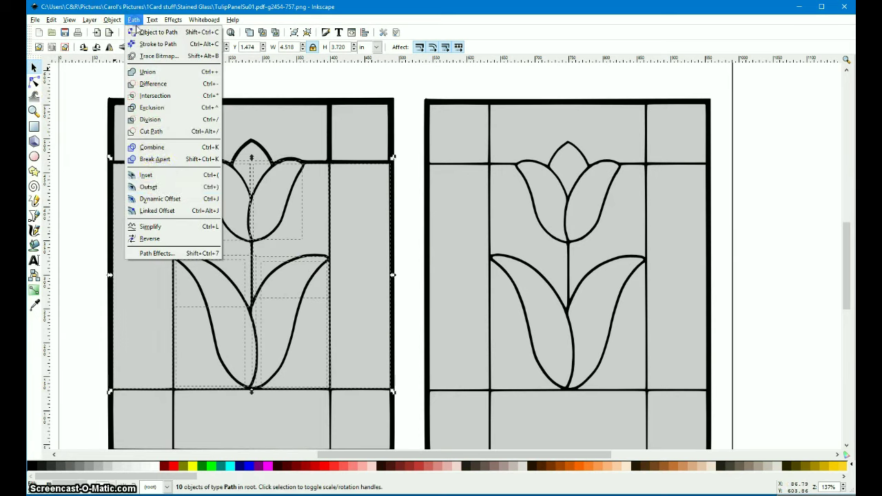
left_click(157, 175)
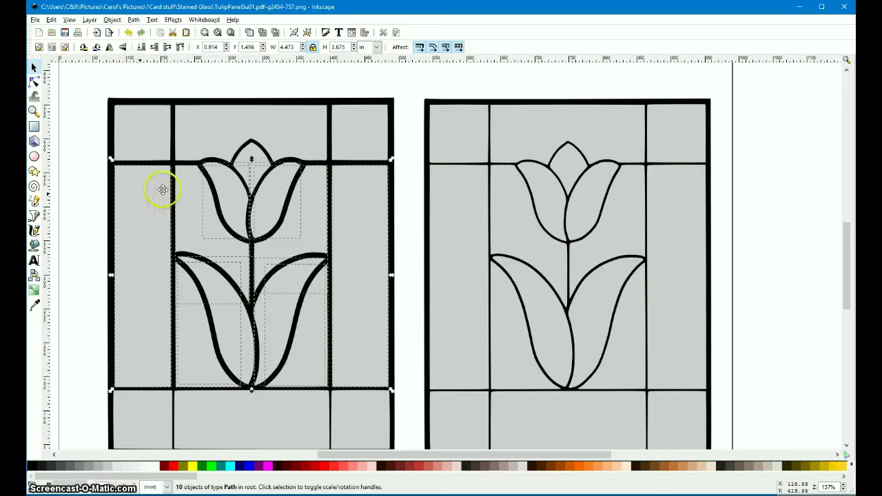
left_click(81, 154)
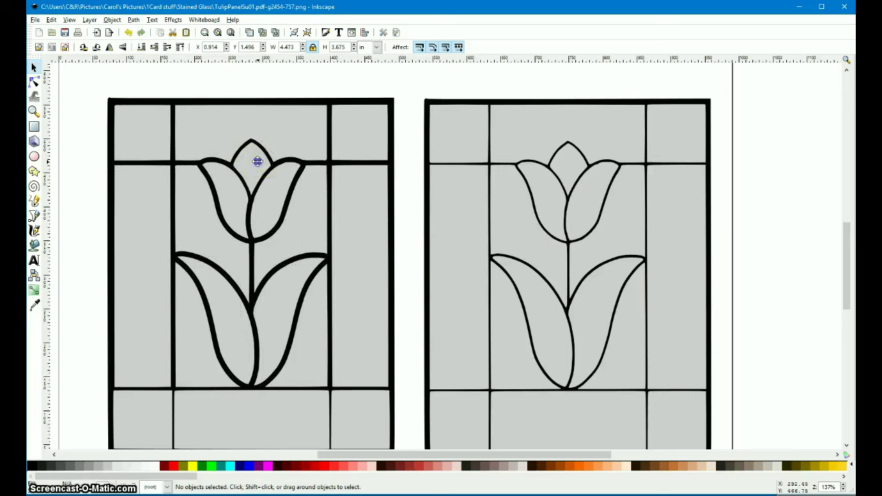
left_click(257, 161)
left_click(134, 19)
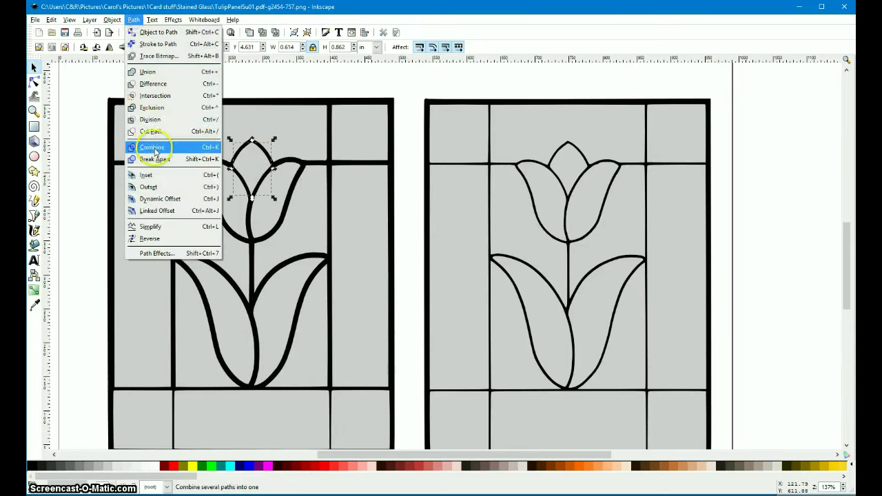
left_click(146, 175)
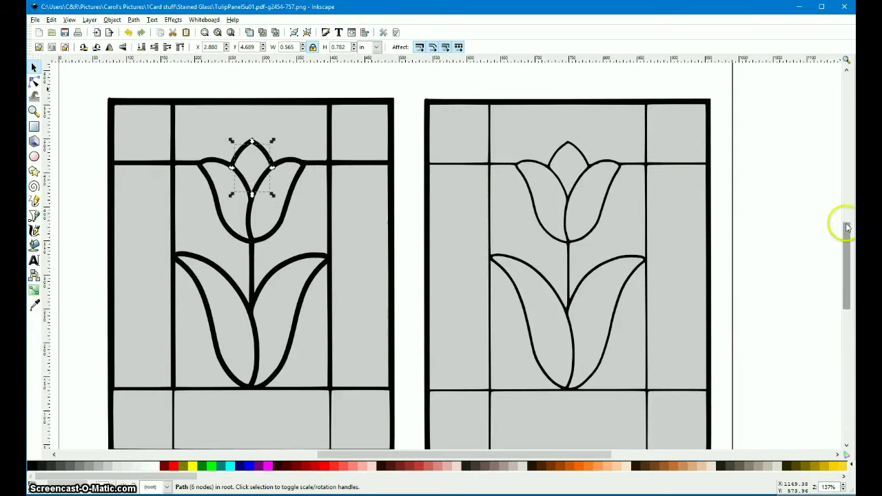
left_click_drag(848, 229, 848, 246)
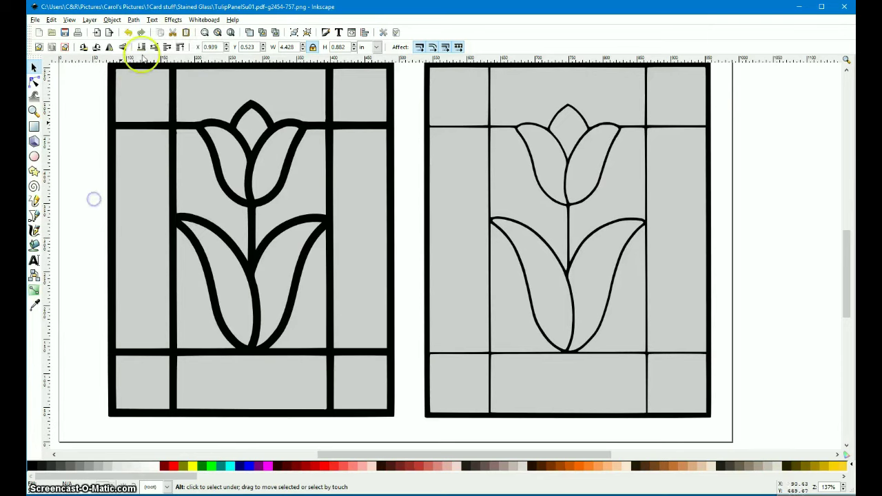
Step: Select the right tulip's top petal in Fill and Stroke and browse the colour modes
left_click(571, 134, "alt")
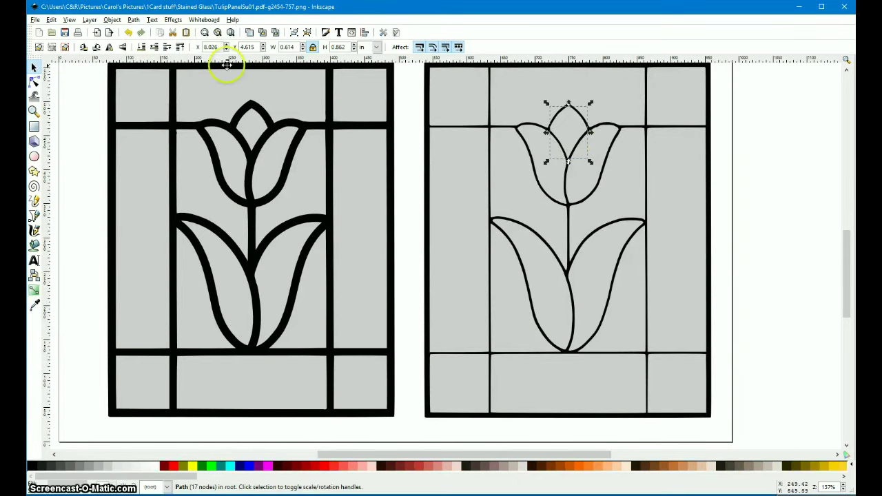
left_click(112, 19)
left_click(124, 28)
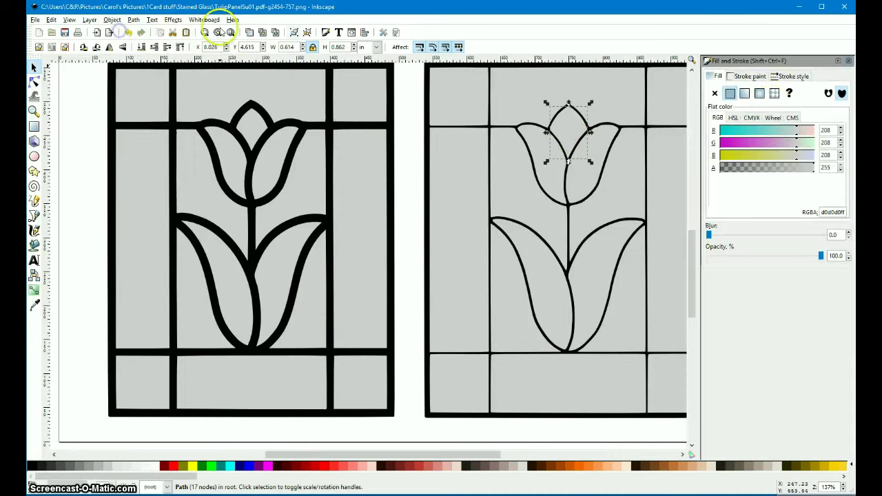
left_click(732, 118)
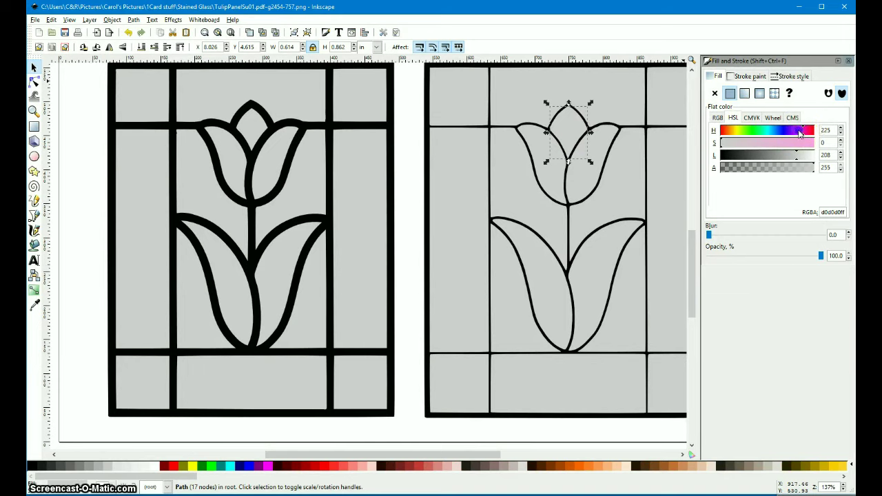
left_click(744, 93)
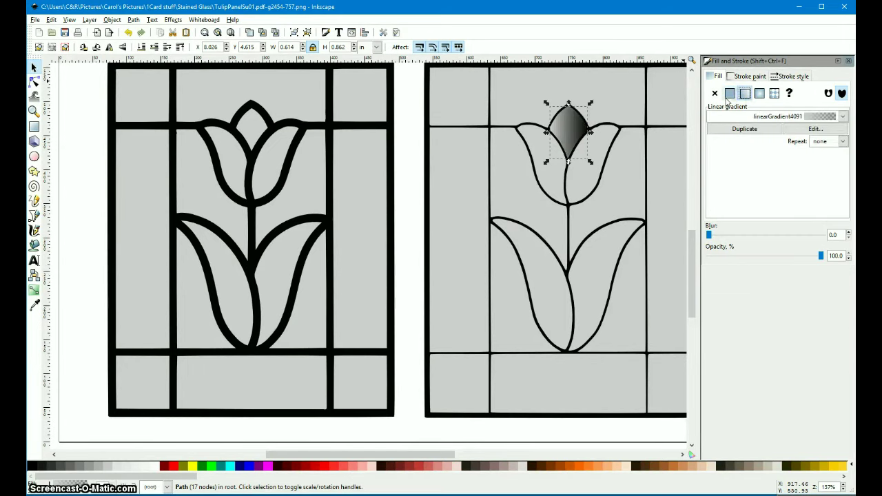
left_click(730, 94)
left_click(718, 118)
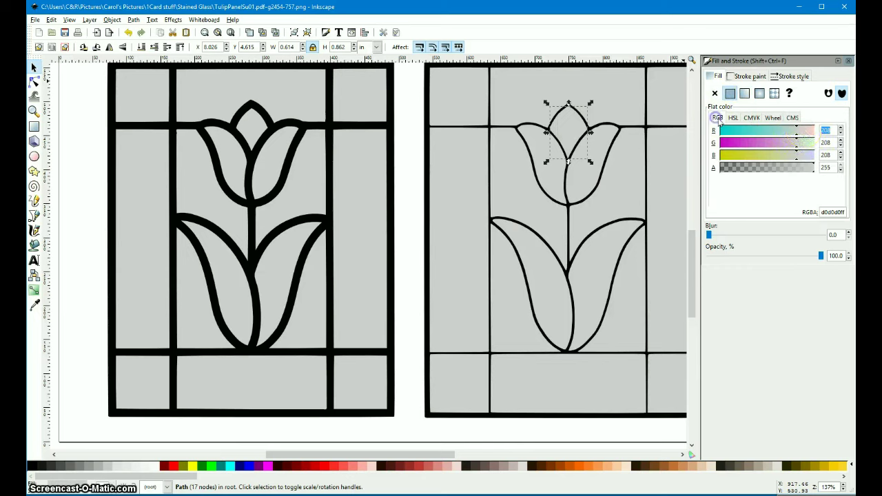
left_click(753, 118)
left_click(772, 118)
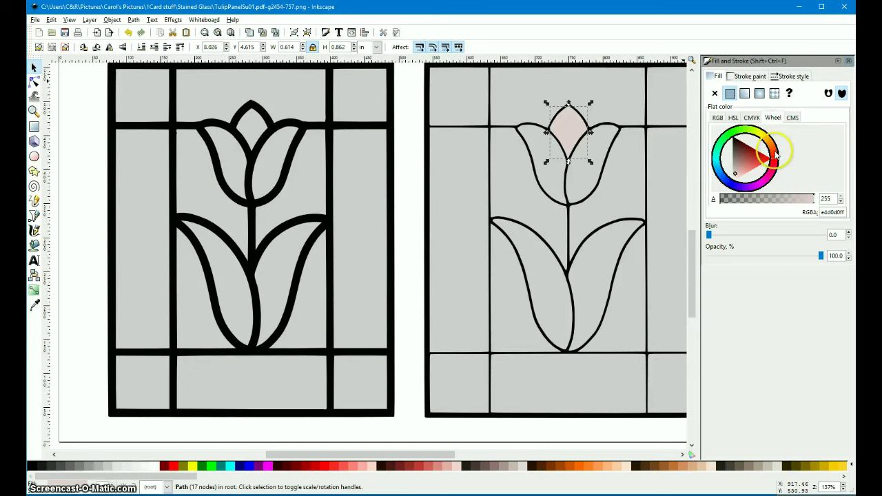
Step: Tune the petal's hue back to red, then apply a radial gradient from the list
left_click(776, 155)
left_click_drag(771, 163, 776, 160)
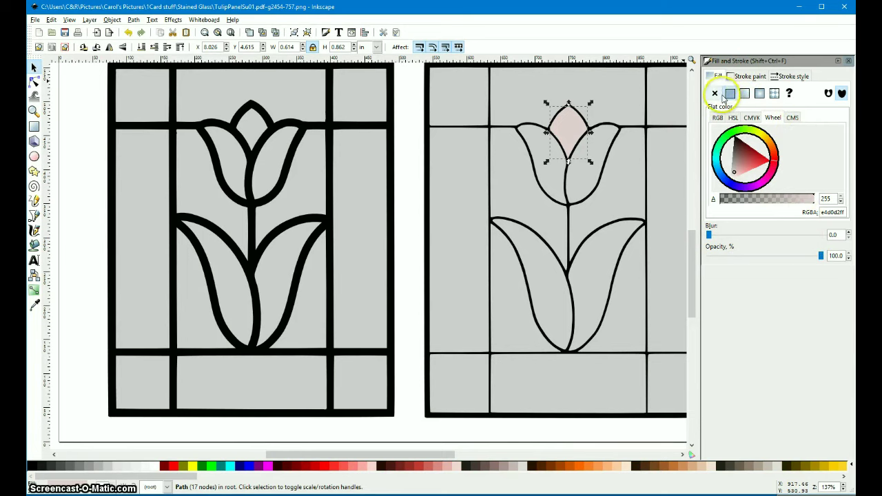
left_click(729, 95)
left_click(761, 94)
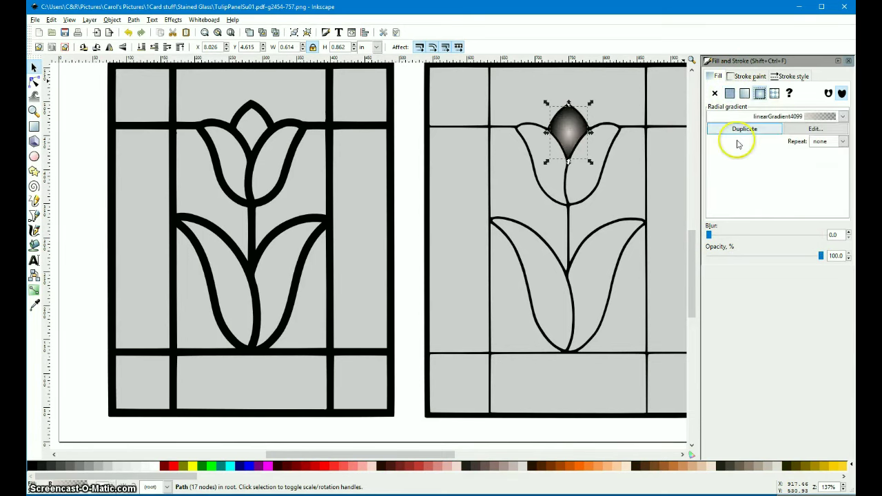
left_click(798, 119)
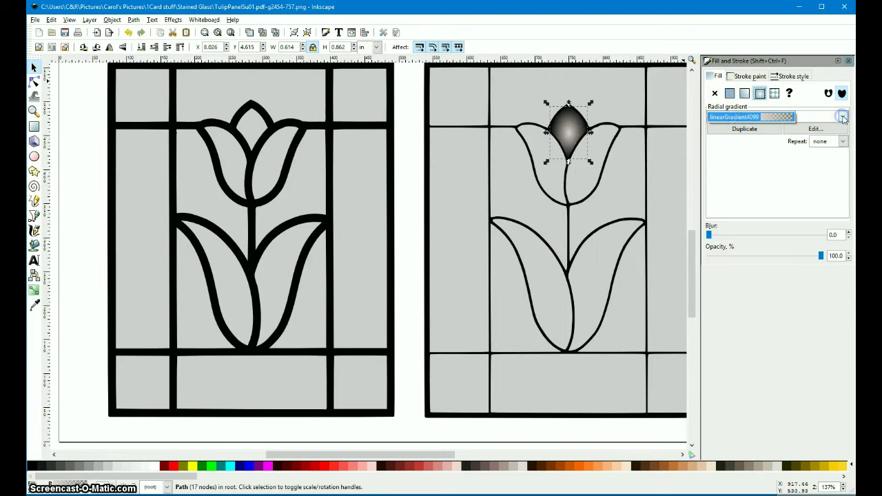
left_click(772, 117)
left_click(717, 80)
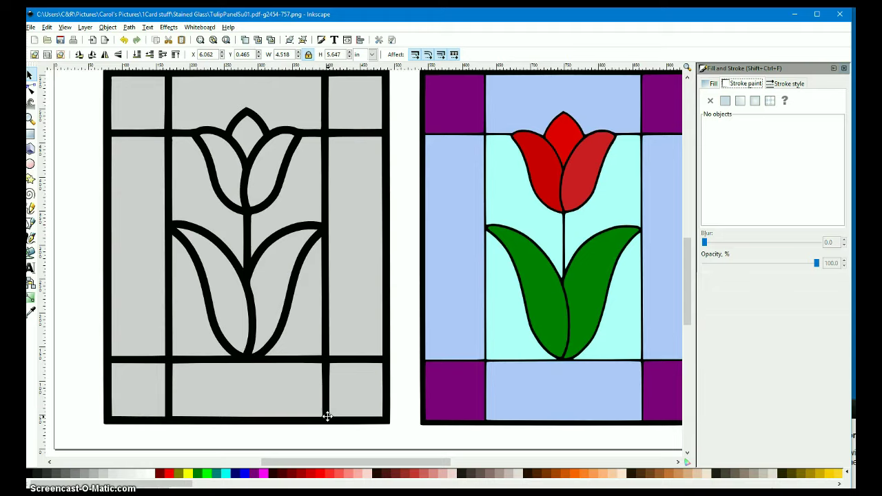
Step: Draw a rectangle covering the left tulip panel
key("5")
left_click(31, 119)
left_click(31, 136)
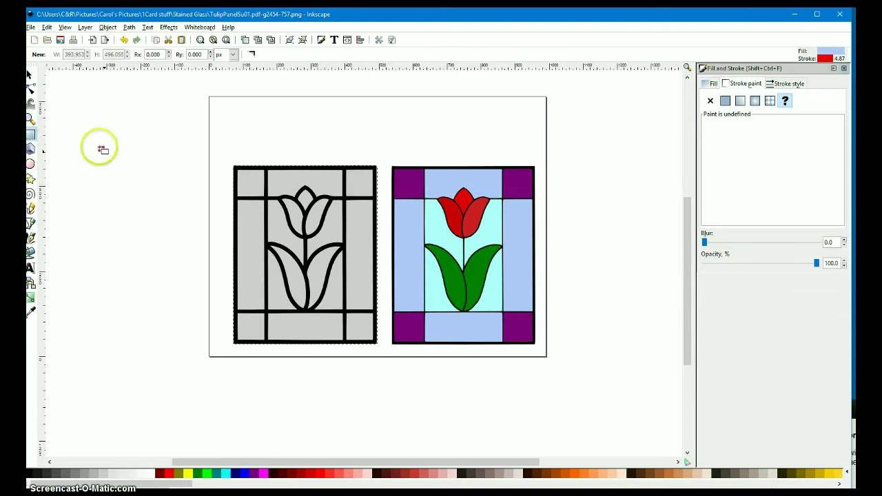
left_click_drag(99, 146, 204, 331)
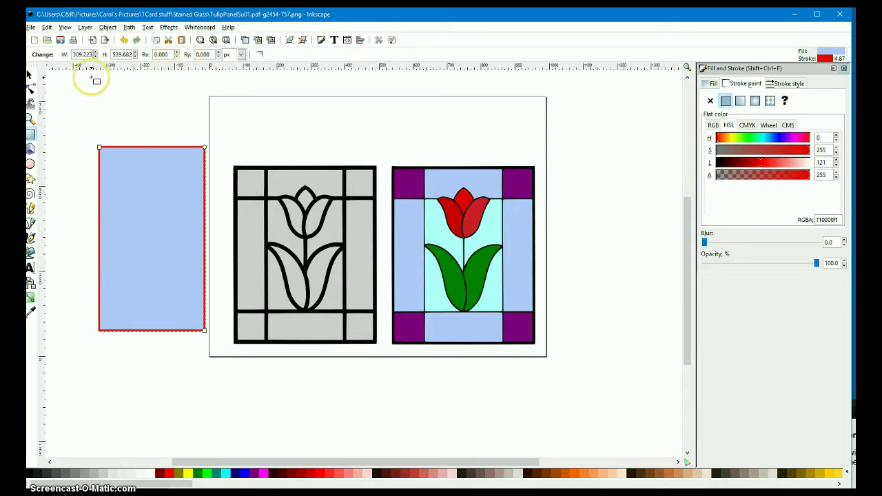
left_click(31, 74)
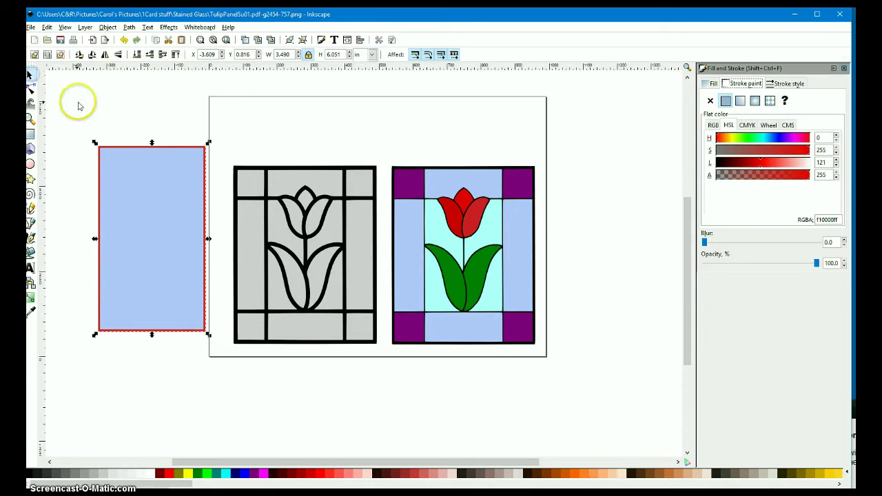
Step: Set the rectangle's height to 6.800 in and width to 5.700 in
left_click(339, 55)
left_click_drag(340, 54, 314, 56)
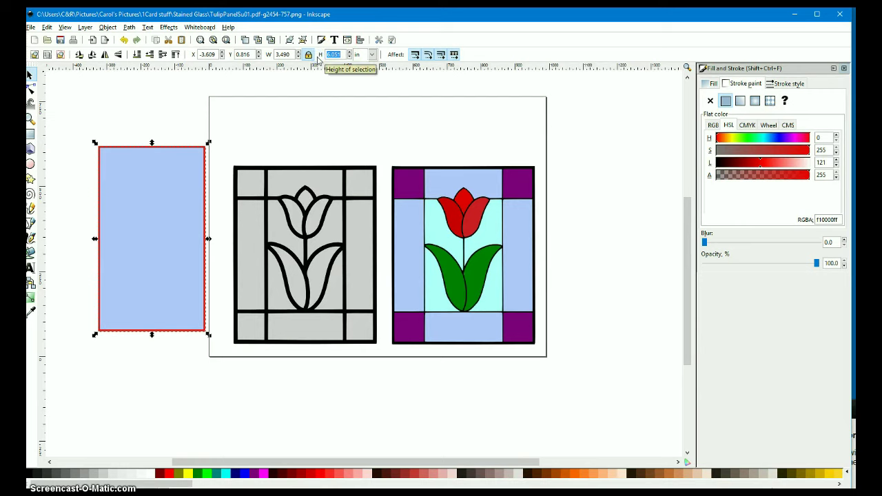
type("6.33")
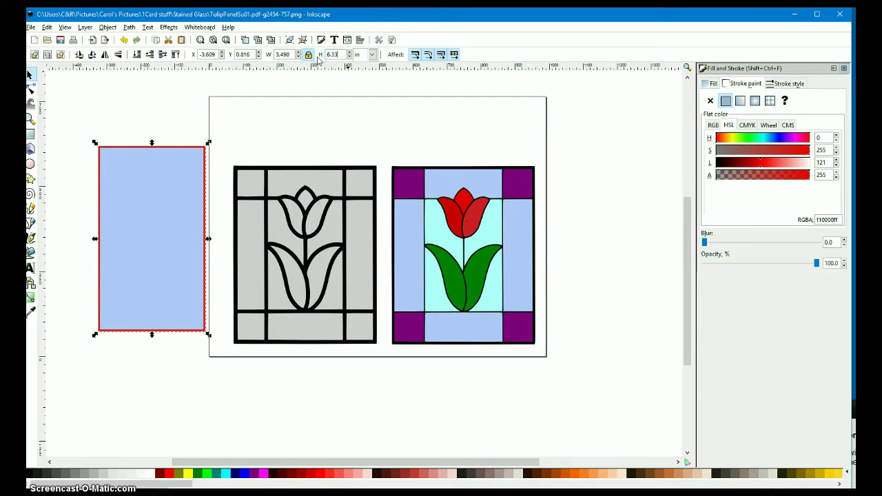
key("Return")
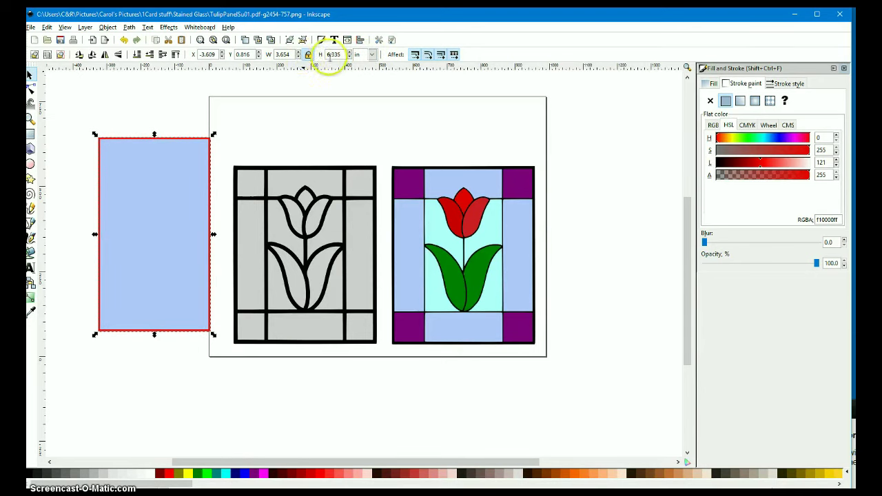
left_click(294, 54)
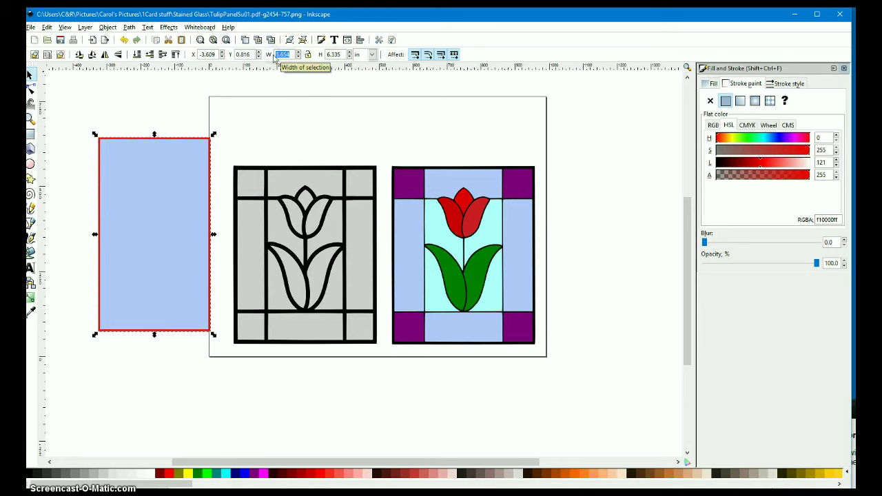
type("5.91")
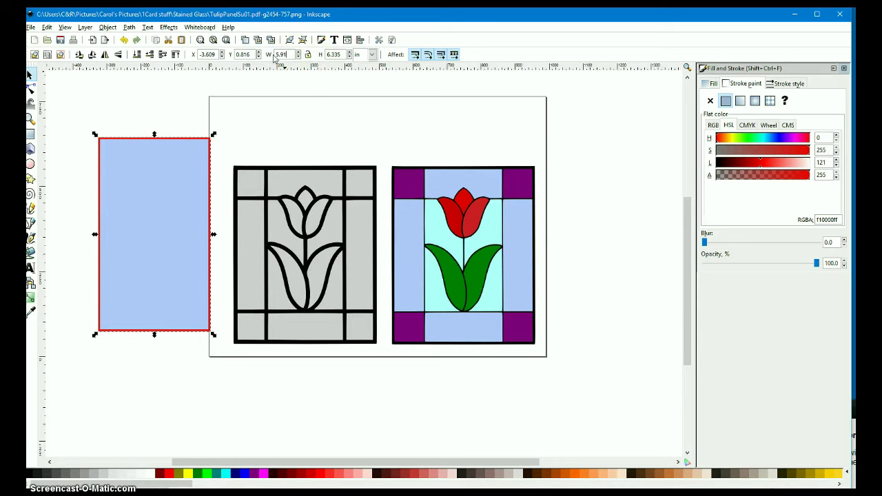
key("Return")
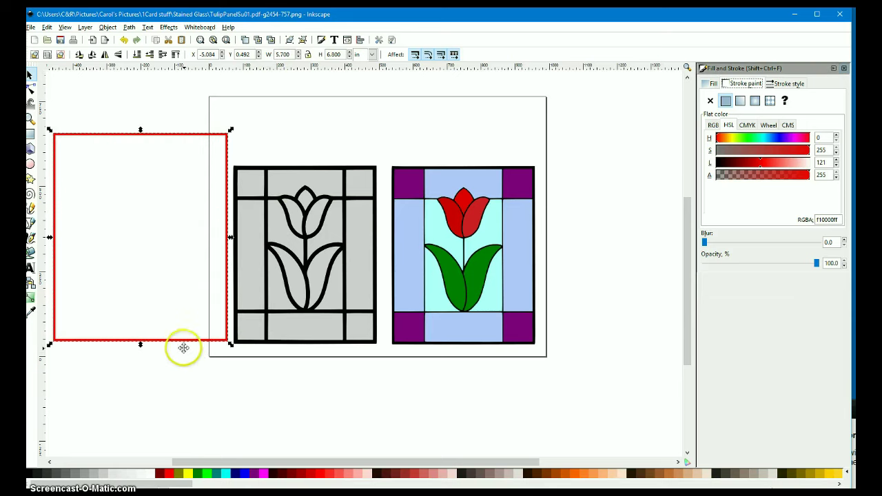
Step: Move the rectangle aside, set the outline panel's height to 6.835 in, shift it left
left_click_drag(183, 343, 632, 355)
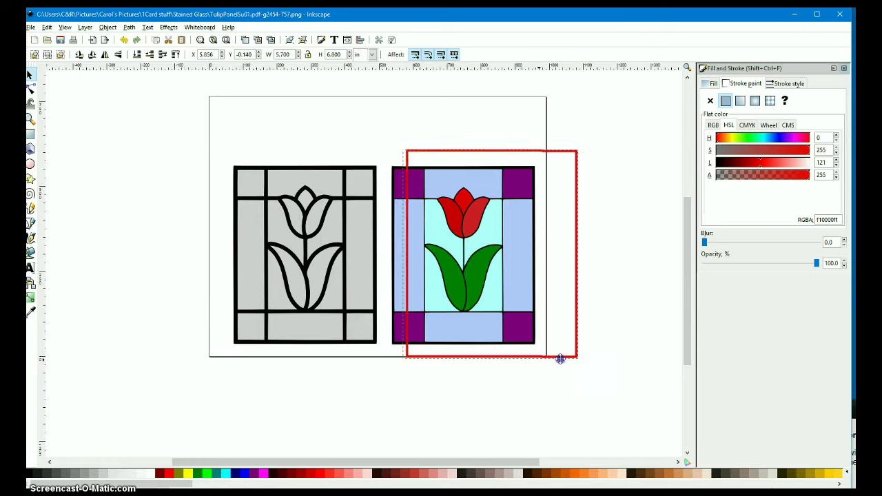
left_click(302, 346)
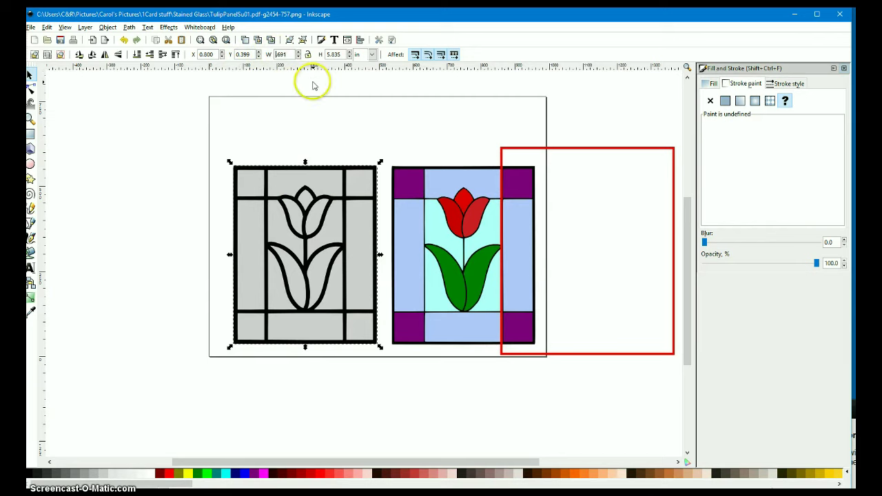
left_click(333, 55)
type("6.835")
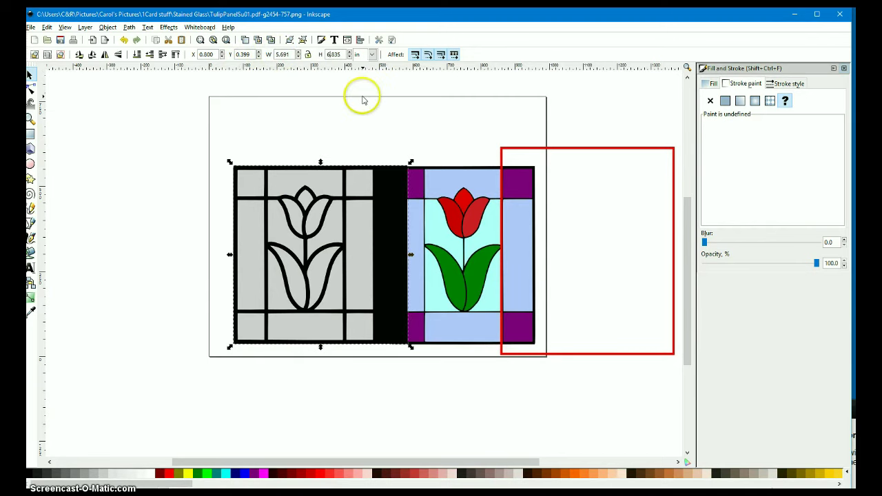
key("Return")
left_click_drag(333, 146, 323, 163)
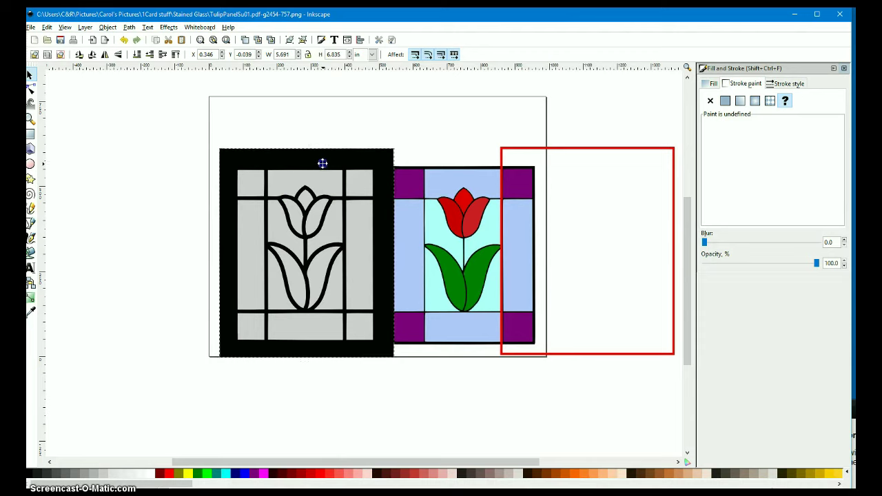
Step: Select the colour panel's top-right purple square and neighbouring light-blue pane
left_click(529, 188)
left_click(535, 207)
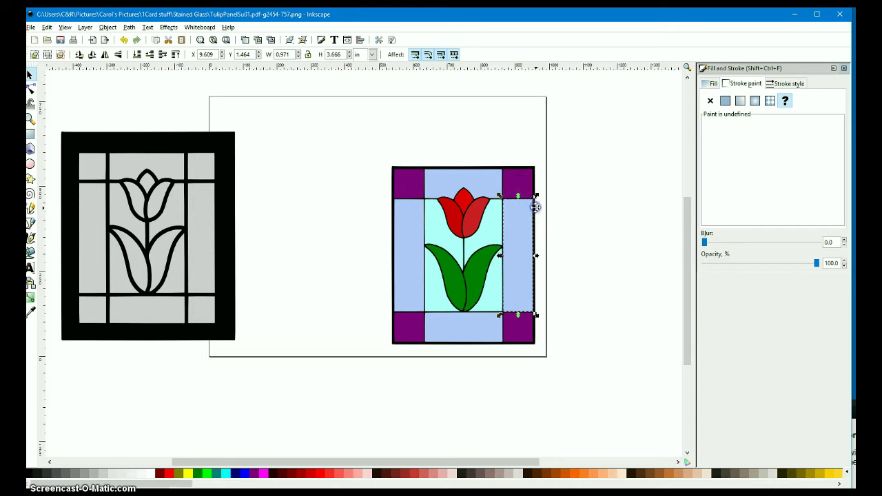
left_click(535, 170)
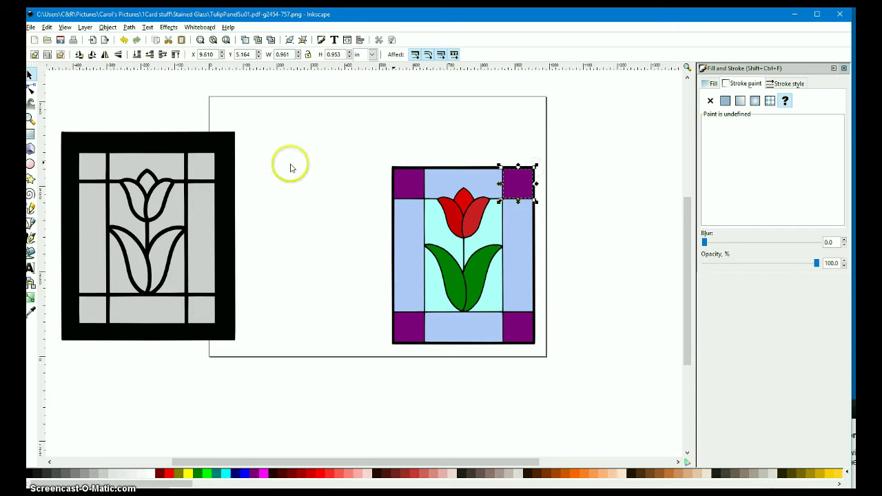
Step: Resize the colour panel's black backing and centre the panel within its border
left_click(30, 119)
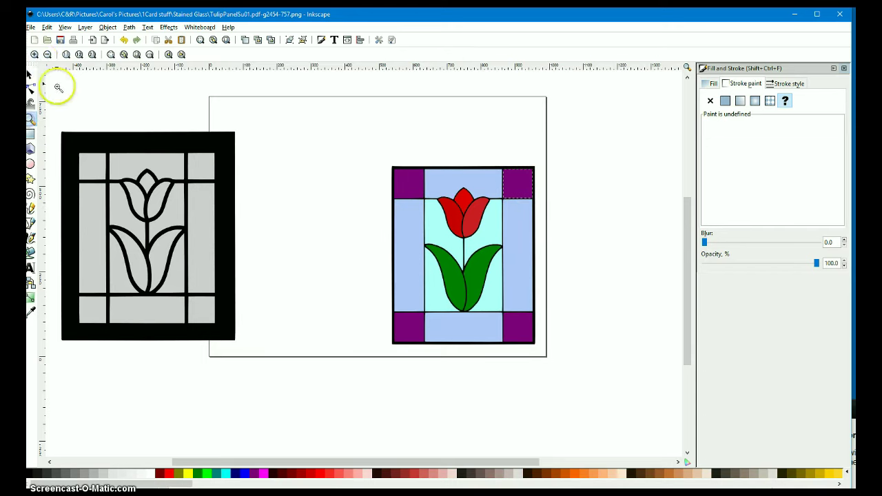
left_click(34, 54)
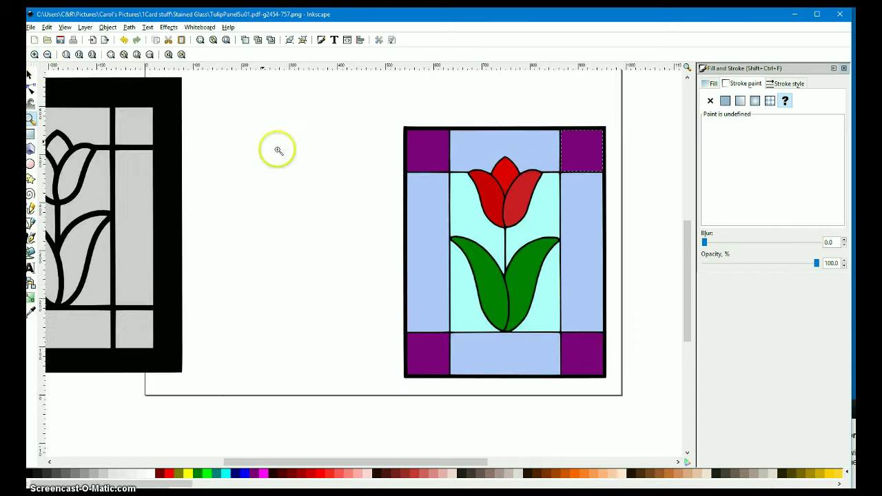
left_click(30, 74)
left_click(403, 126)
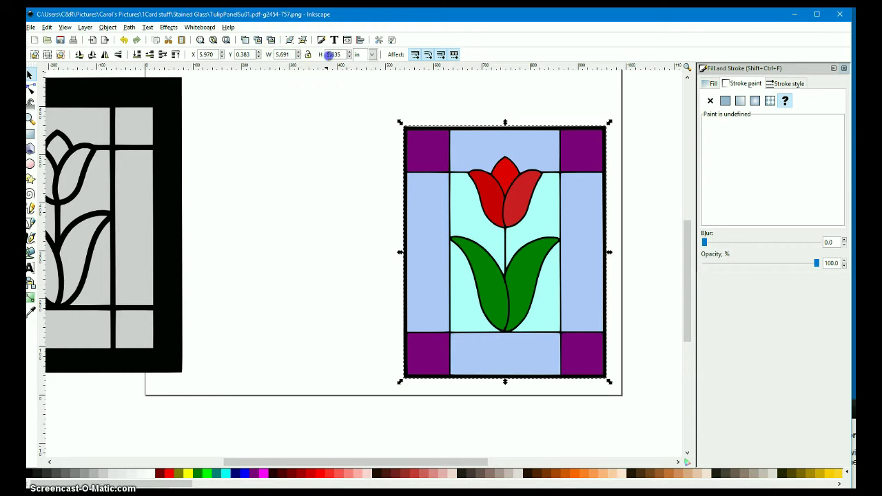
key("Return")
type("6.835")
key("Return")
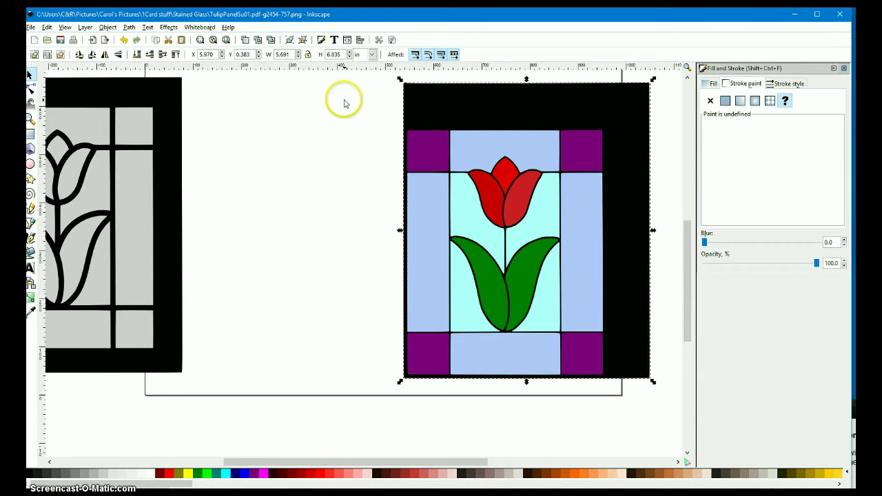
left_click_drag(634, 108, 610, 134)
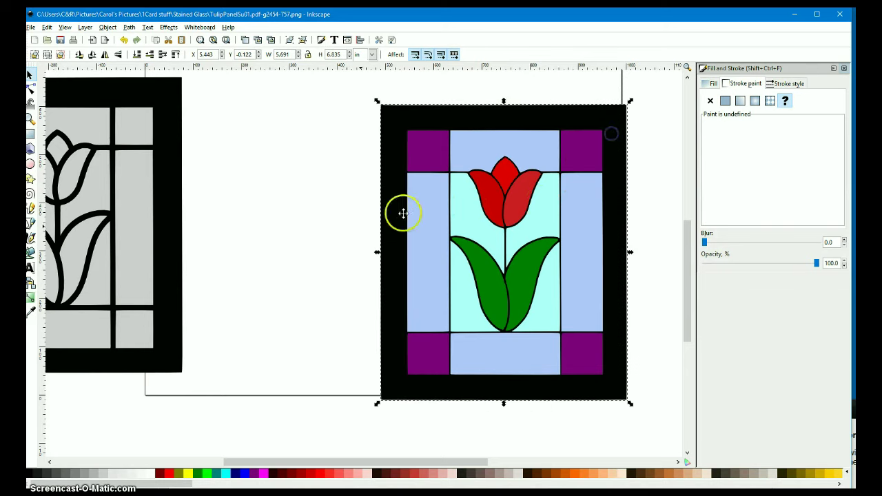
left_click(31, 121)
left_click(48, 55)
Step: Select the grey outline tulip panel and move it right onto the page
left_click(47, 55)
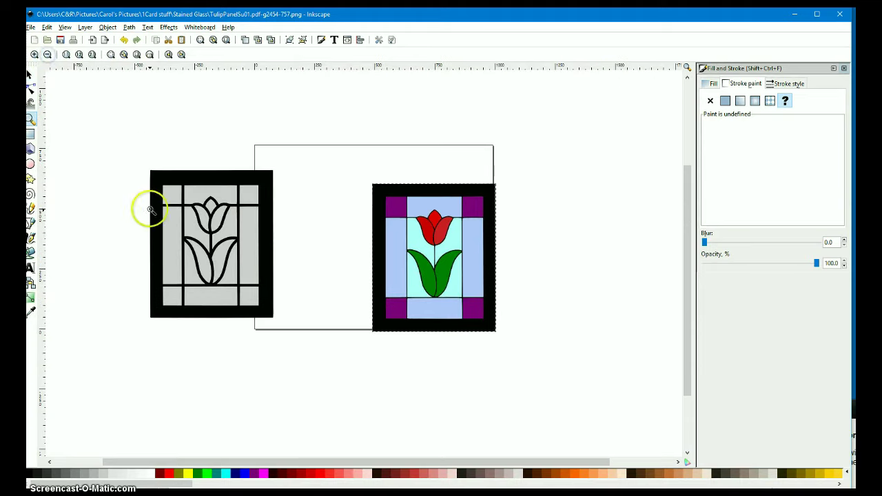
left_click(30, 75)
left_click_drag(128, 158, 296, 350)
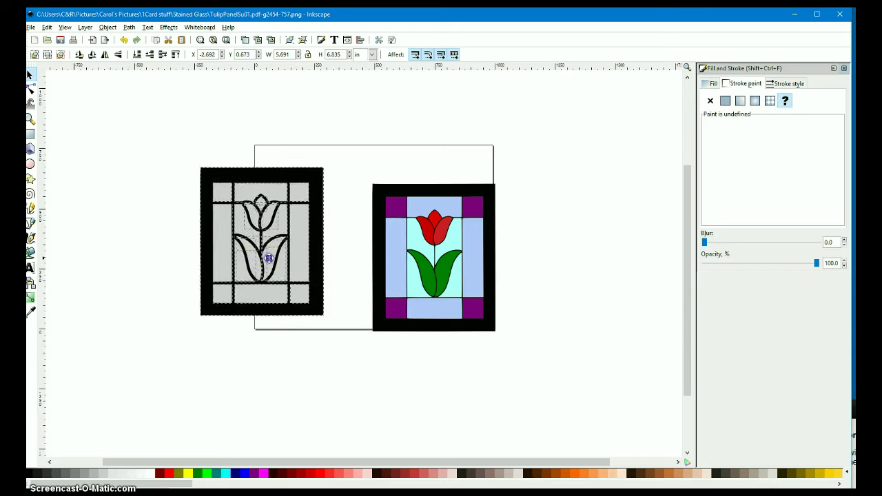
left_click_drag(212, 262, 280, 260)
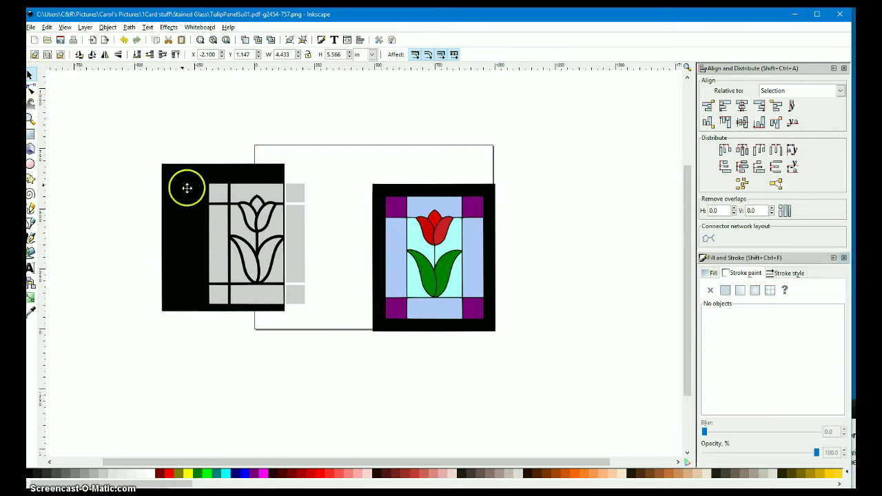
Step: Group the grey glass pieces and centre them horizontally and vertically on the backing
left_click_drag(346, 174, 193, 327)
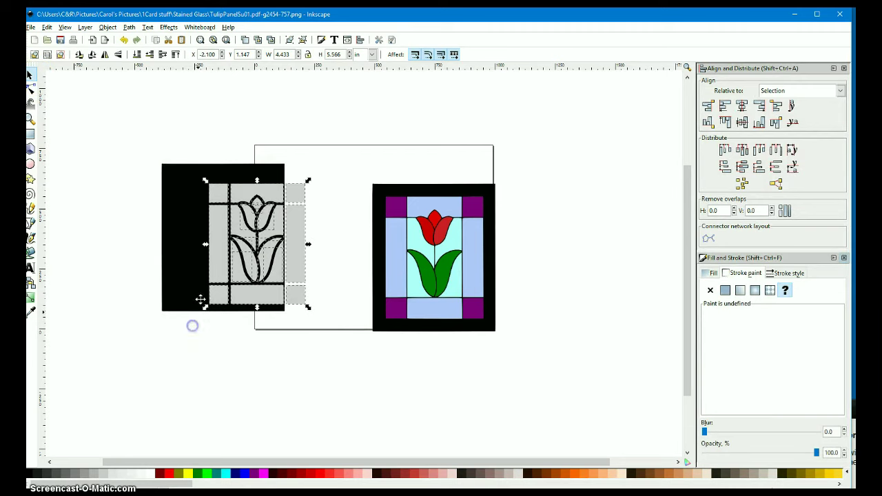
left_click(108, 27)
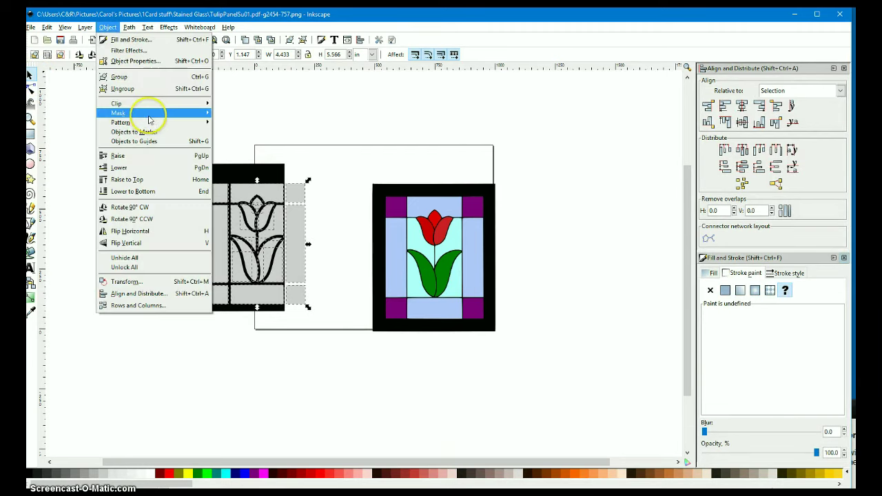
left_click(118, 77)
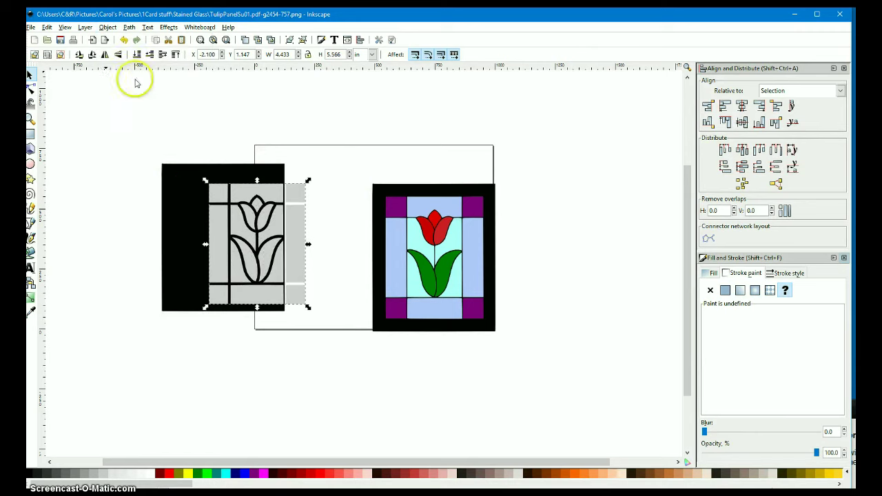
left_click(171, 182, "shift")
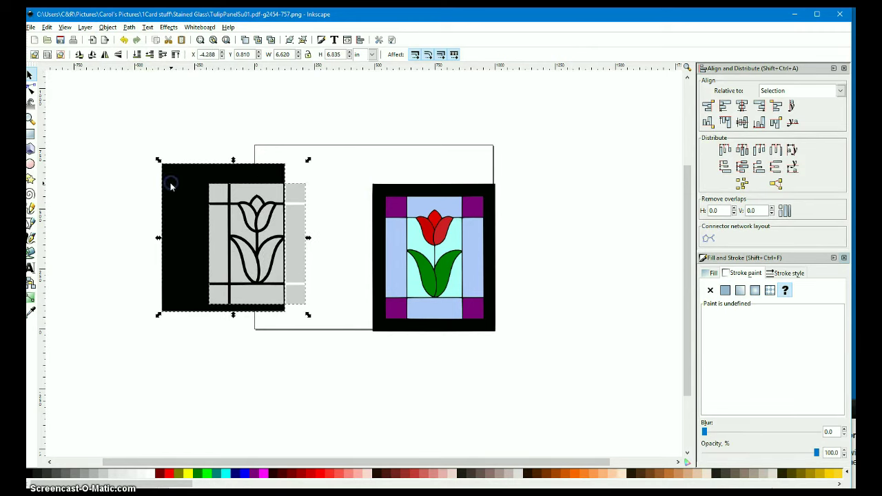
left_click(108, 27)
left_click(145, 293)
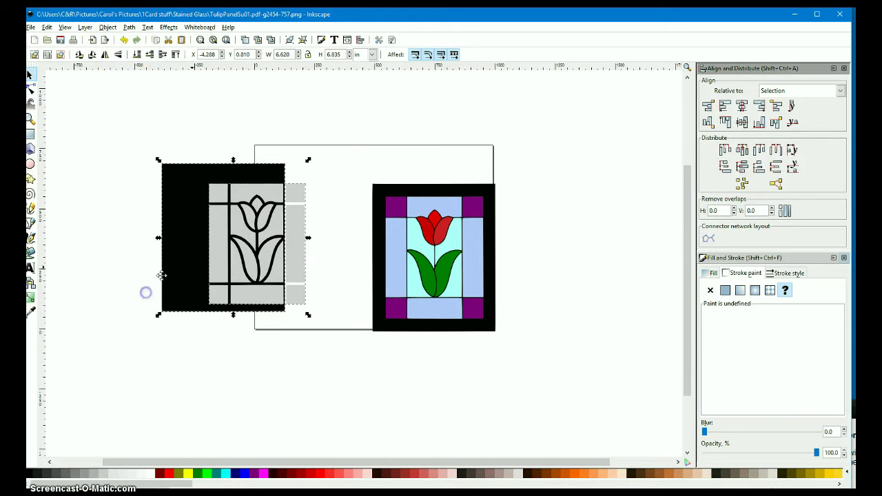
left_click(742, 104)
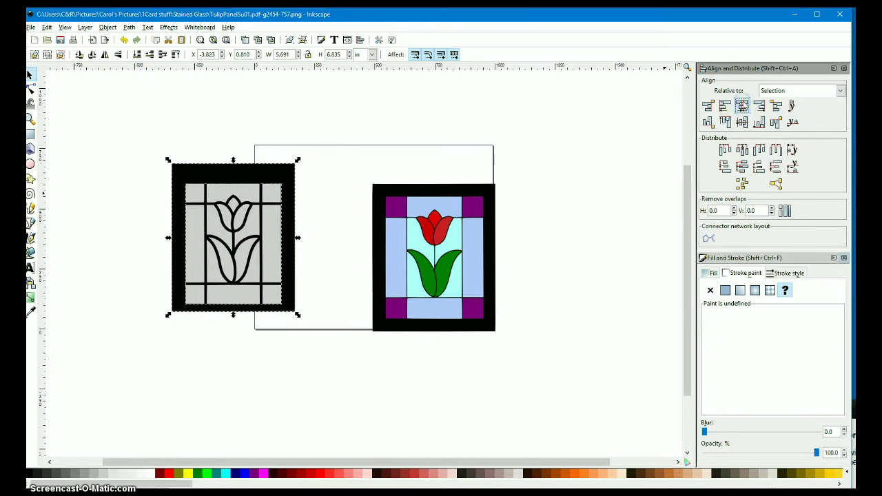
left_click(743, 122)
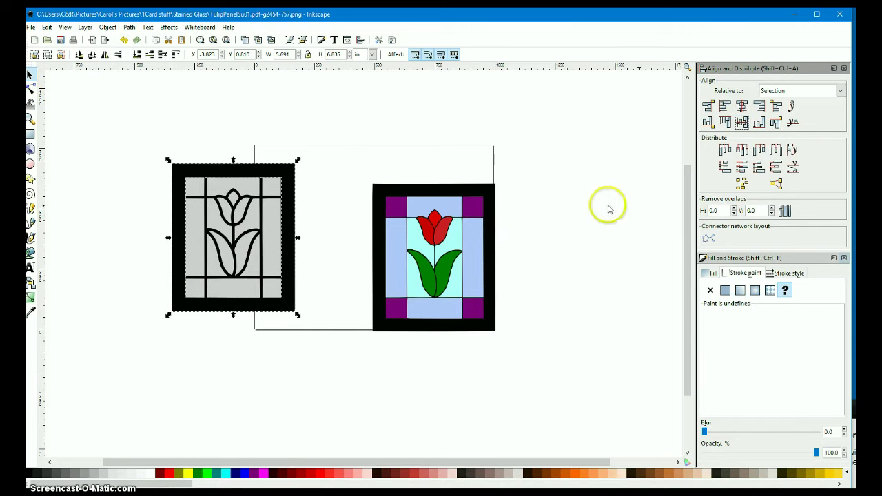
Step: Group the coloured tulip's glass pieces and centre them within the black frame
left_click(579, 201)
mouse_move(552, 193)
left_mouse_down()
mouse_move(425, 248)
mouse_move(375, 330)
left_mouse_up()
left_click(108, 28)
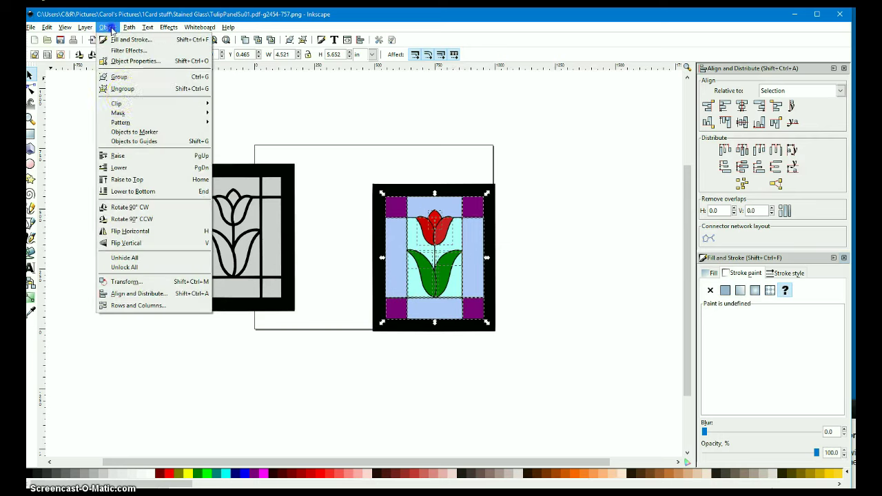
left_click(124, 78)
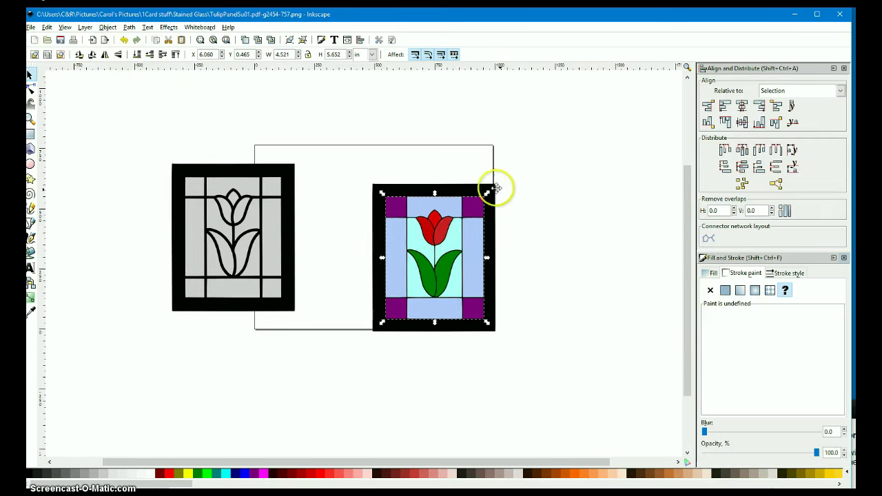
left_click(469, 187, "shift")
left_click(741, 109)
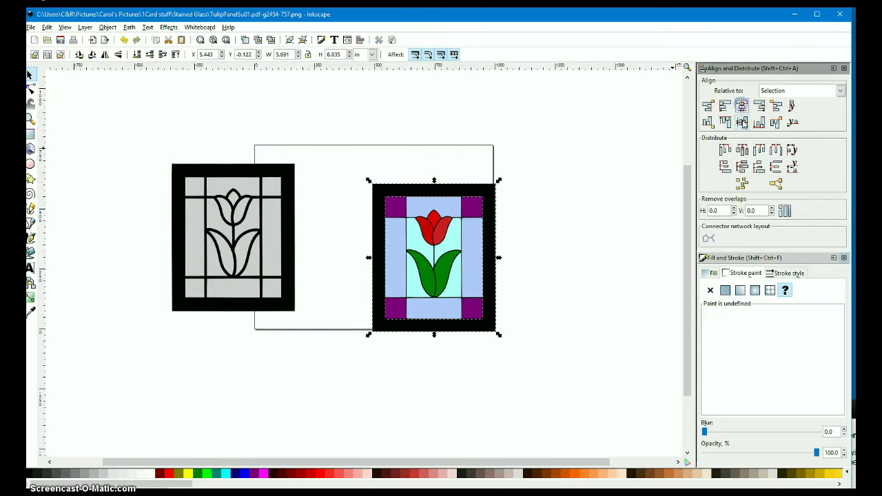
left_click(741, 122)
left_click(265, 289)
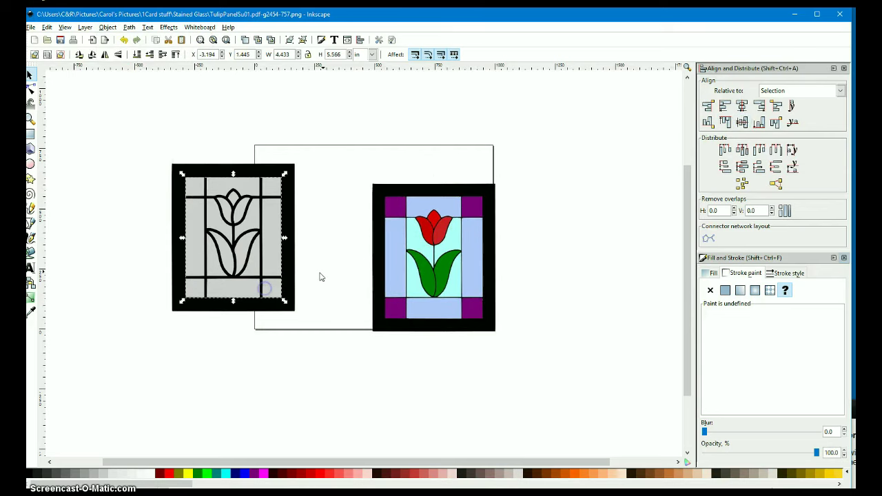
left_click(104, 28)
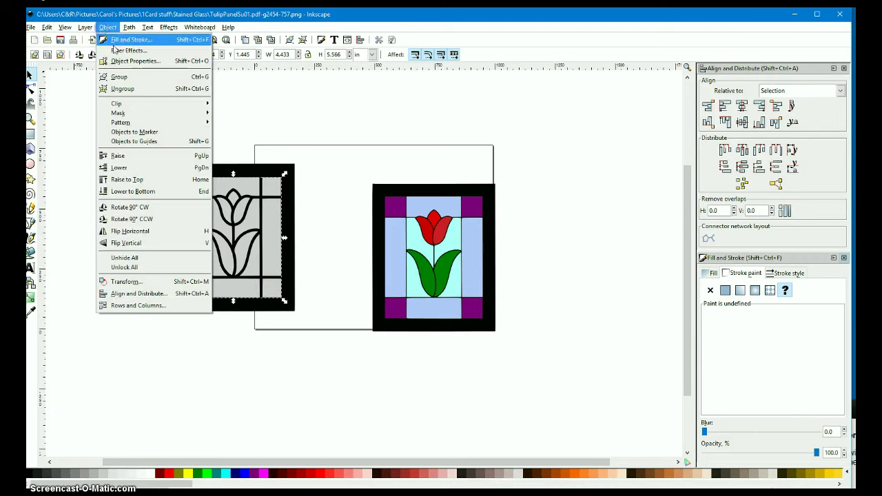
Step: Ungroup the outline tulip and break its shapes apart into separate pieces
left_click(130, 90)
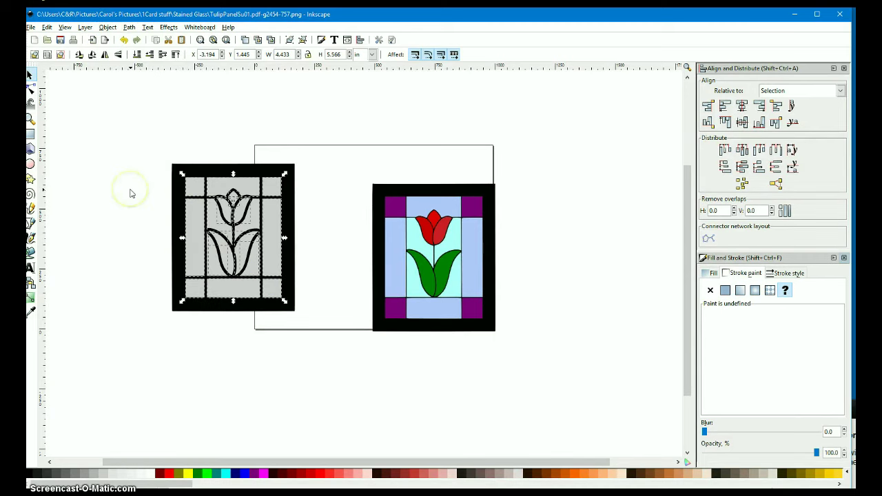
key("alt+p")
left_click(141, 164)
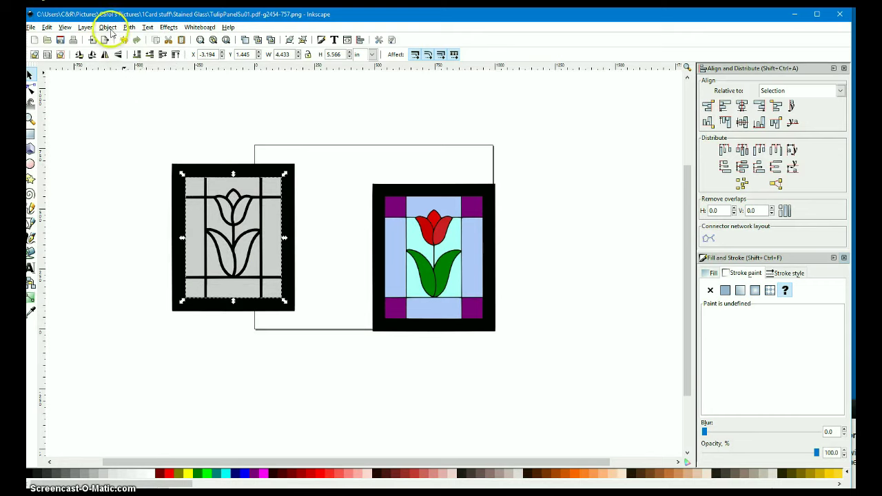
left_click(108, 27)
left_click(126, 88)
left_click(122, 160)
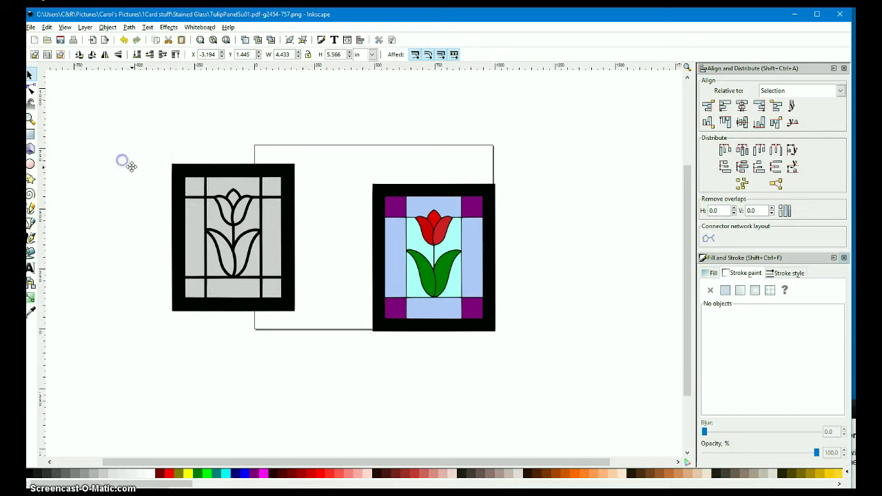
Step: Cut the top-left pane from the backing with Exclusion, then apply Division
left_click(190, 188)
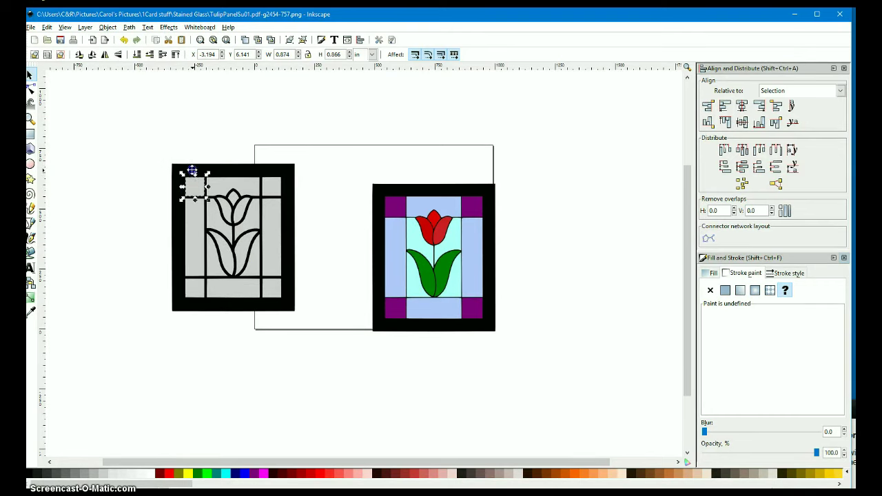
left_click(192, 171)
left_click(108, 27)
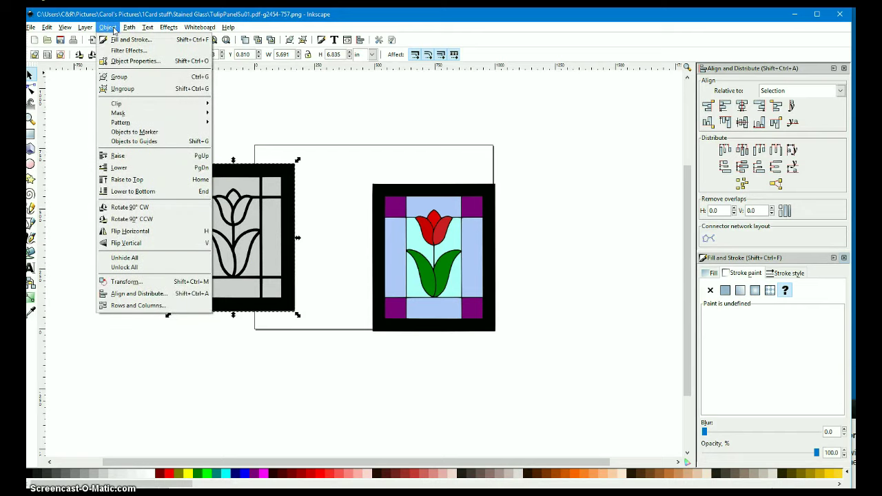
left_click(128, 27)
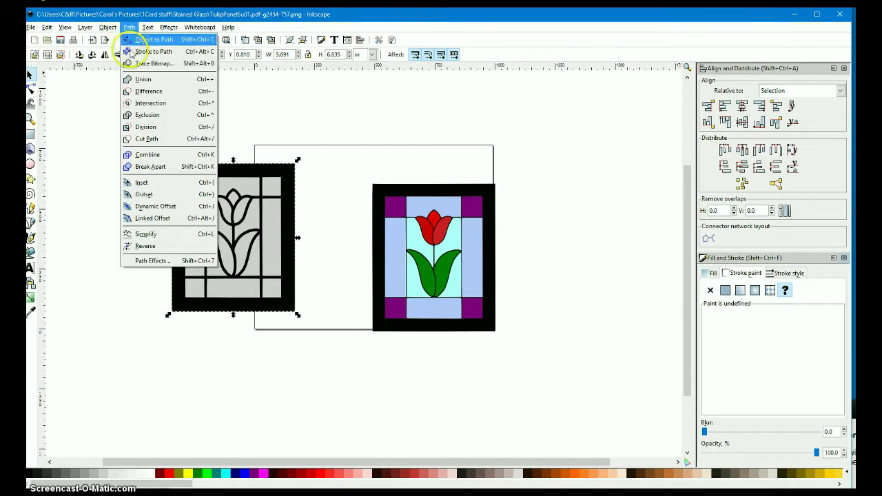
left_click(147, 115)
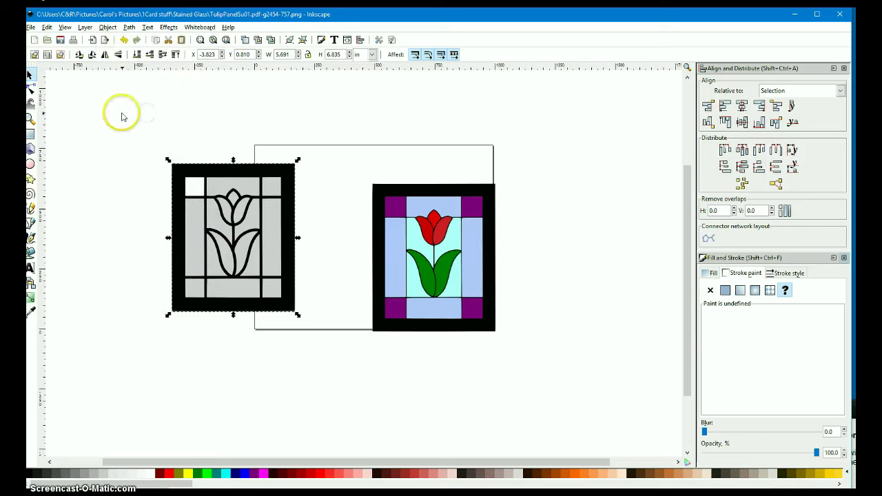
left_click(219, 175)
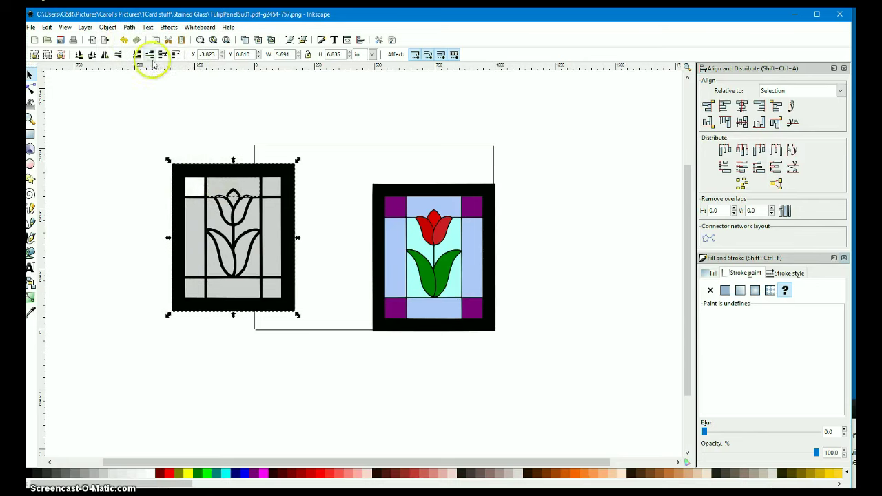
left_click(129, 27)
left_click(145, 127)
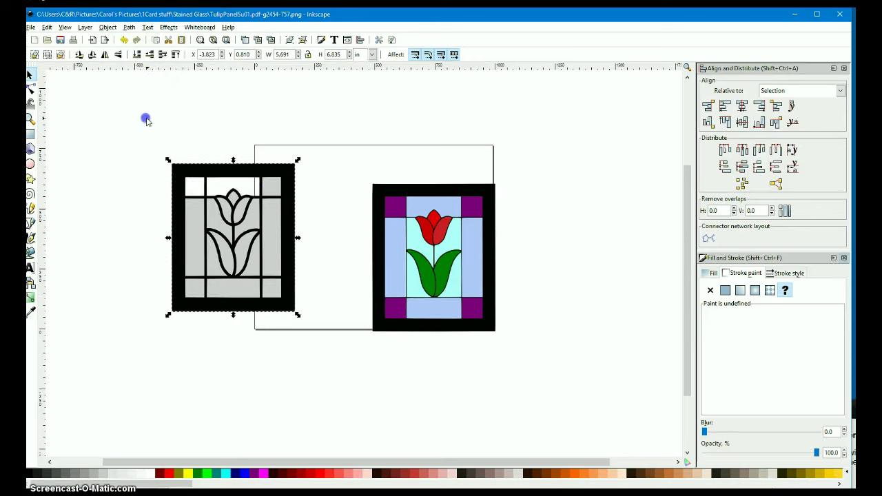
Step: Cut the remaining grey panes out as white openings with Exclusion and inspect the nodes
left_click(284, 180)
left_click(286, 181)
left_click(129, 28)
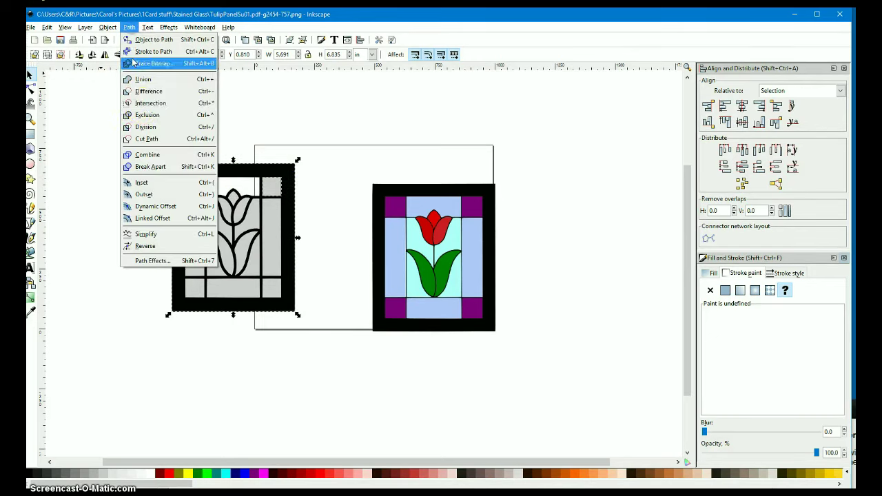
left_click(145, 114)
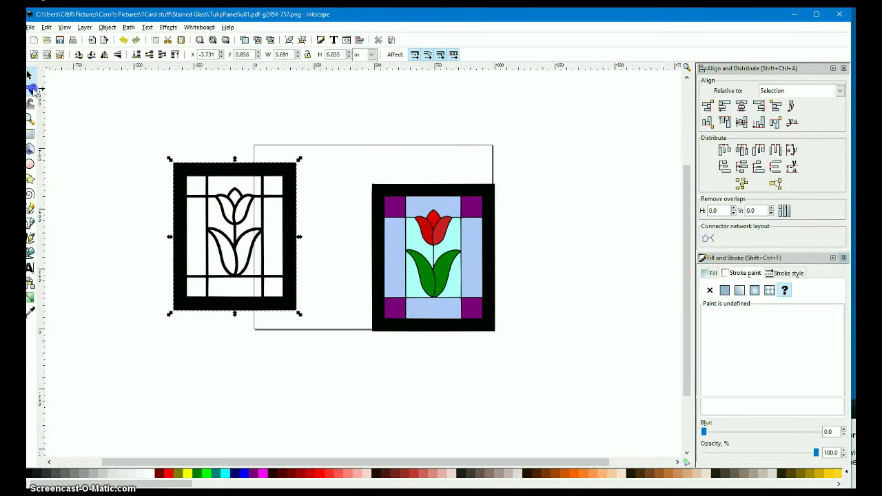
left_click(31, 89)
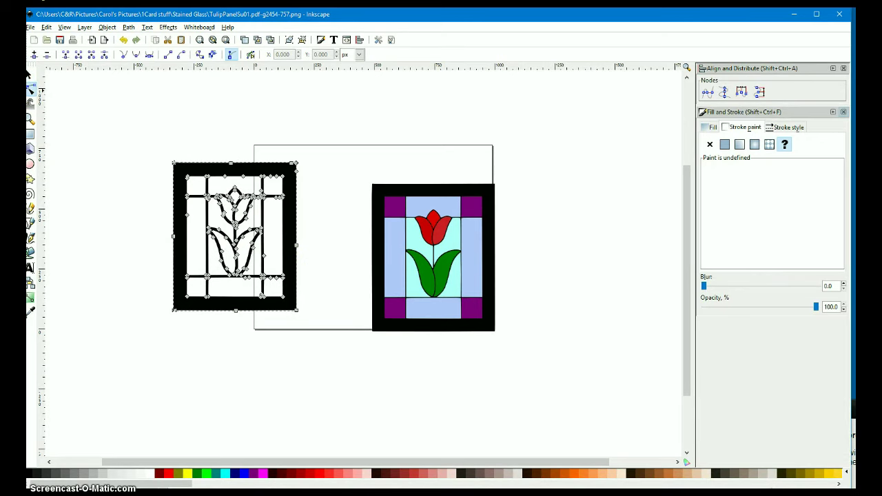
Step: Lay the outline panel onto the coloured panel and move both to the page centre
left_click(30, 76)
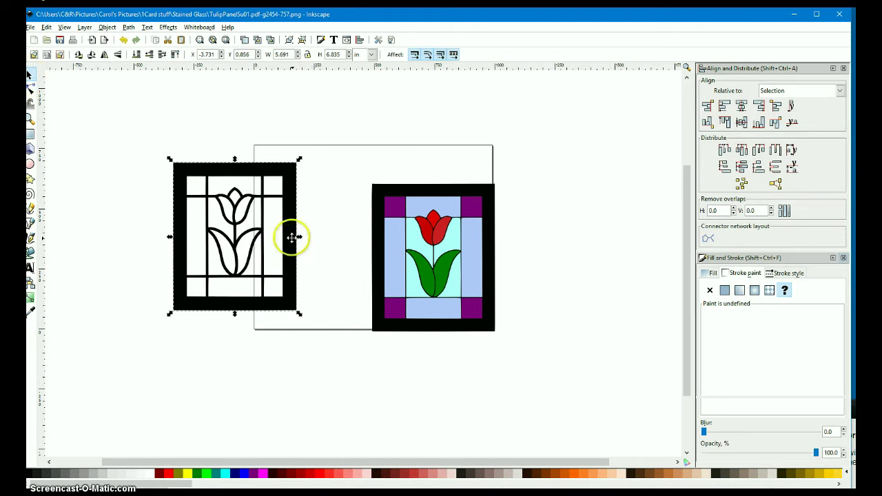
left_click_drag(291, 236, 358, 242)
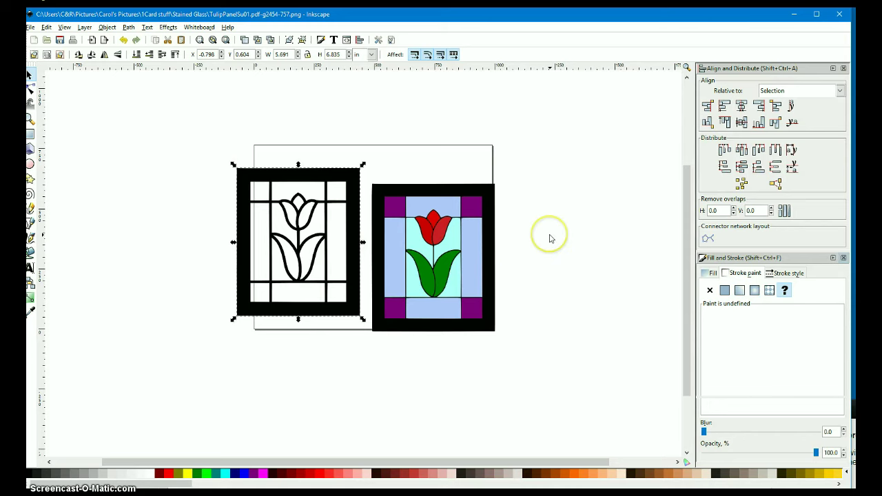
left_click_drag(335, 316, 470, 333)
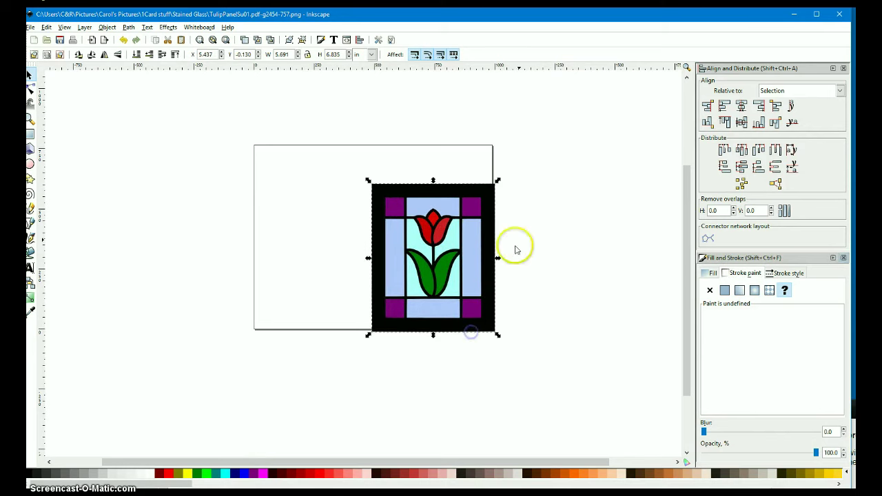
left_click_drag(542, 173, 336, 383)
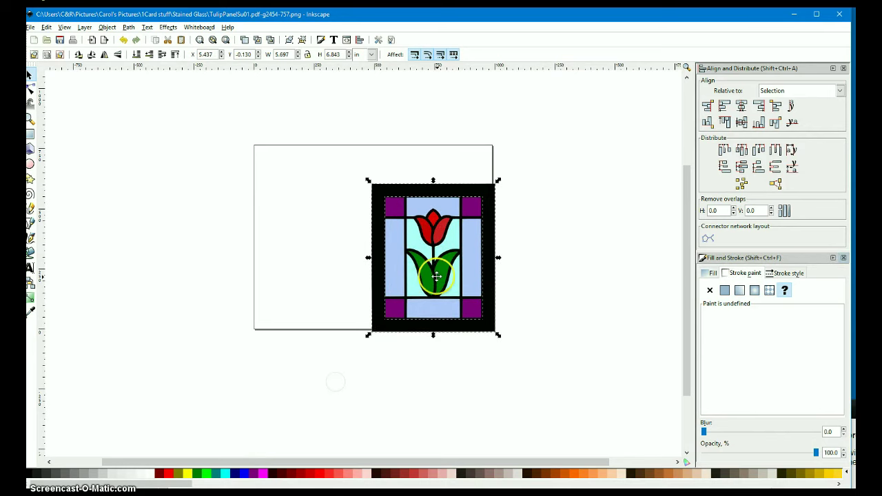
left_click_drag(379, 329, 309, 309)
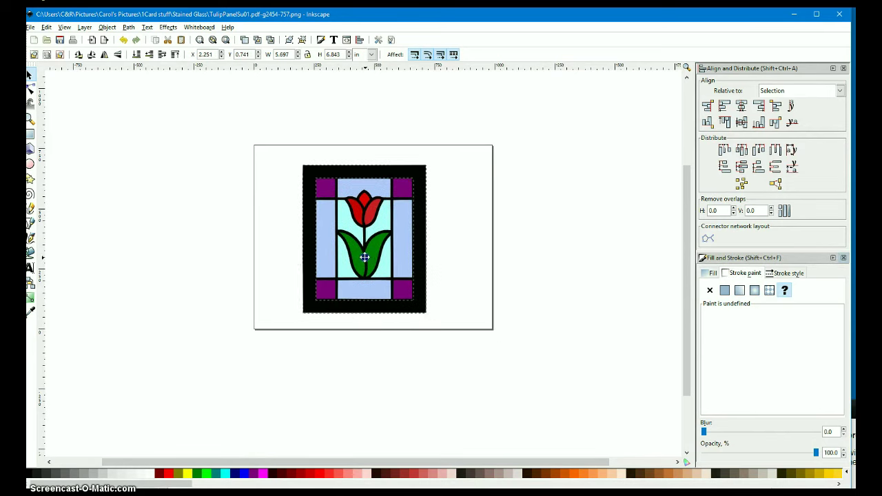
left_click(224, 388)
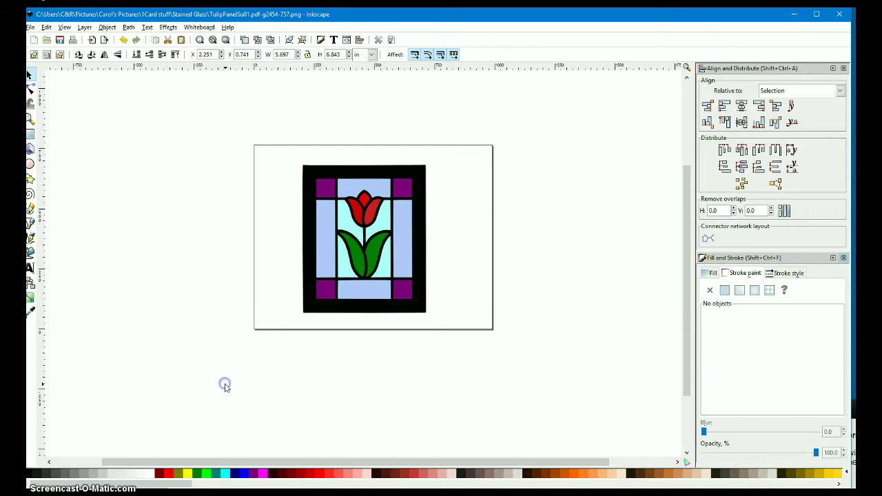